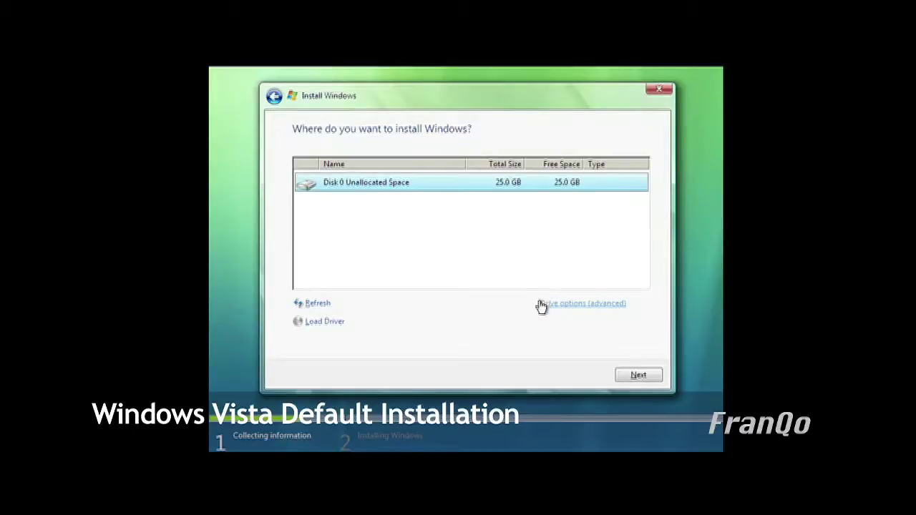
Step: Install Windows Vista on the unallocated space of Disk 0 and open Disk Management in Computer Management on the installed system
click(639, 377)
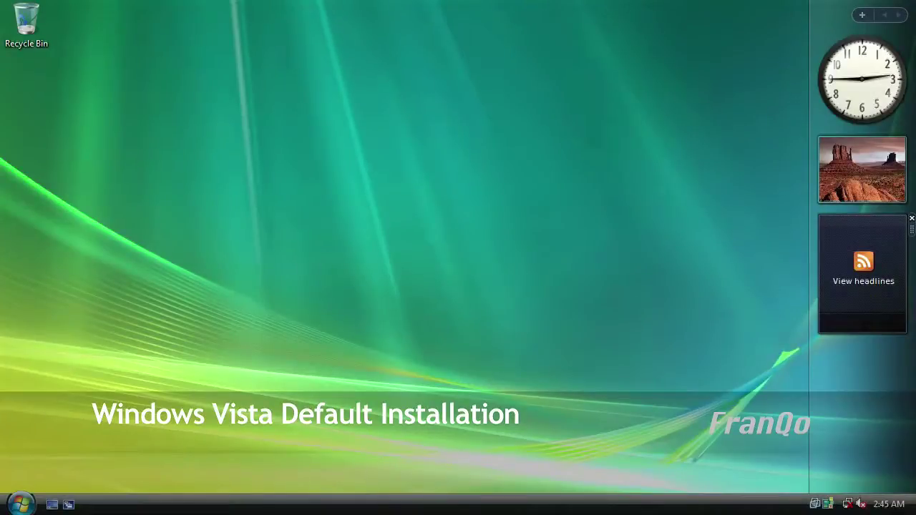
key(super)
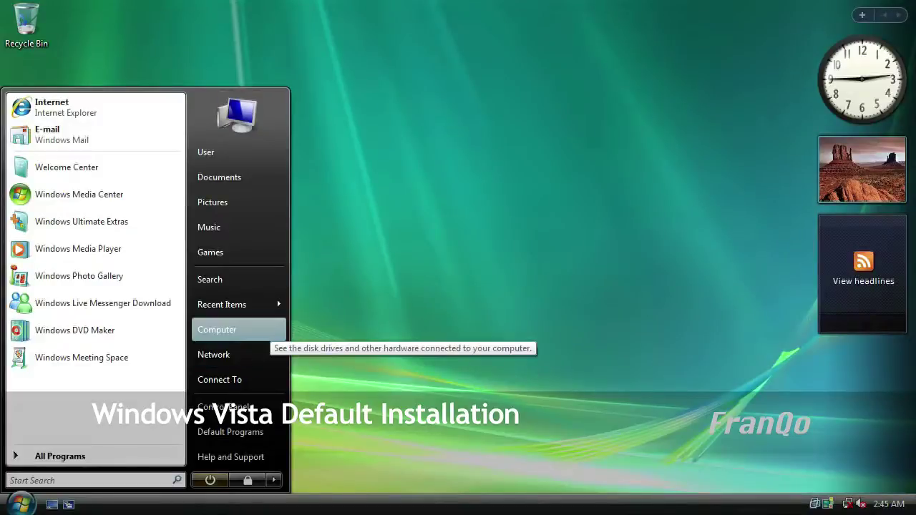
key(shift+F10)
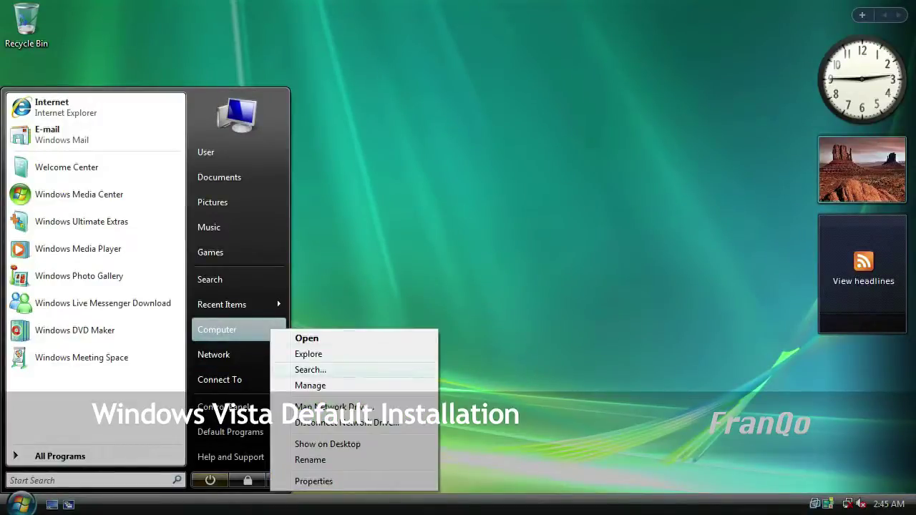
key(Return)
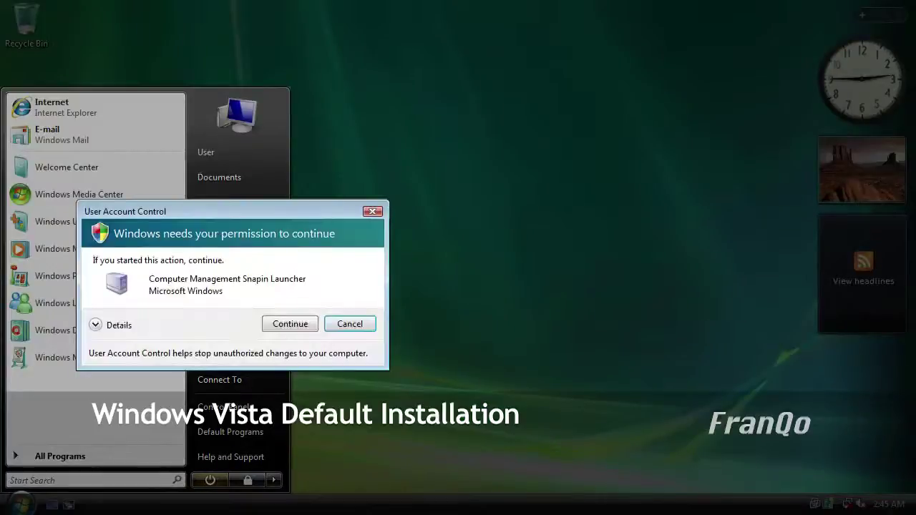
key(alt+c)
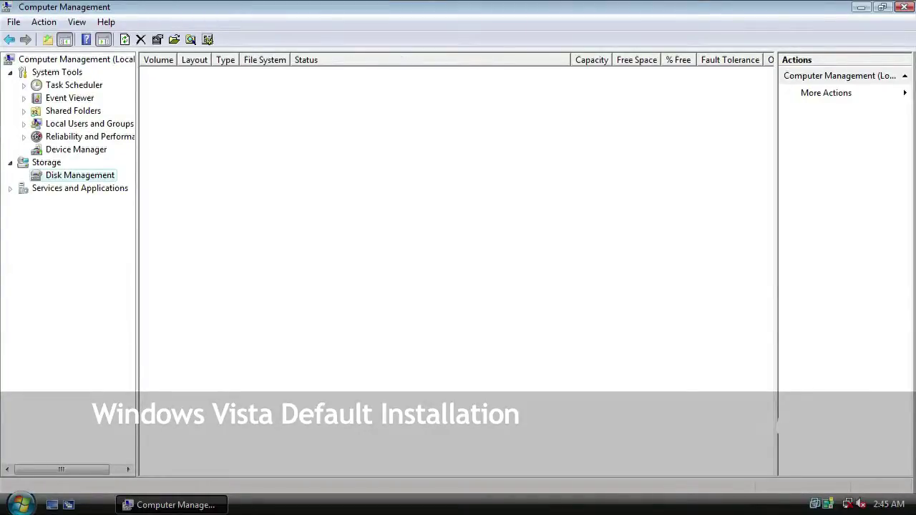
Step: View the drives in the Computer window beside Disk Management to compare them with the Vista partition layout
click(20, 504)
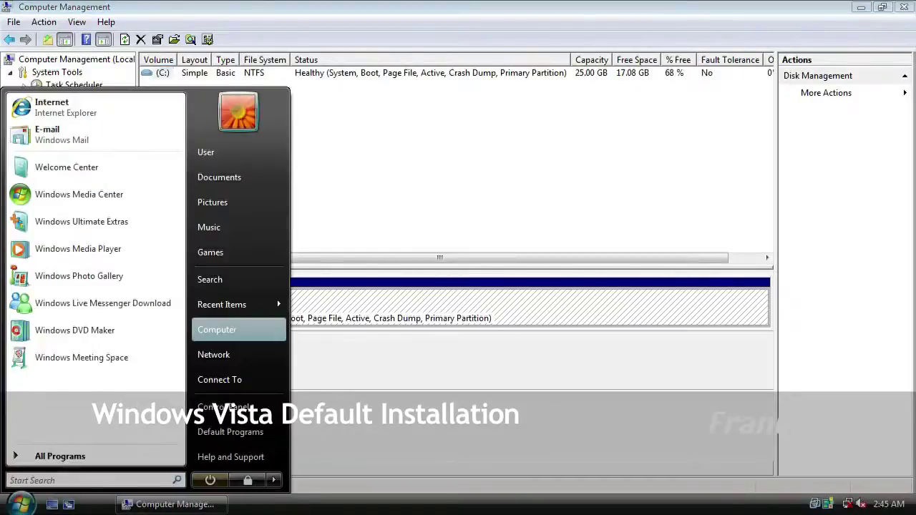
click(217, 330)
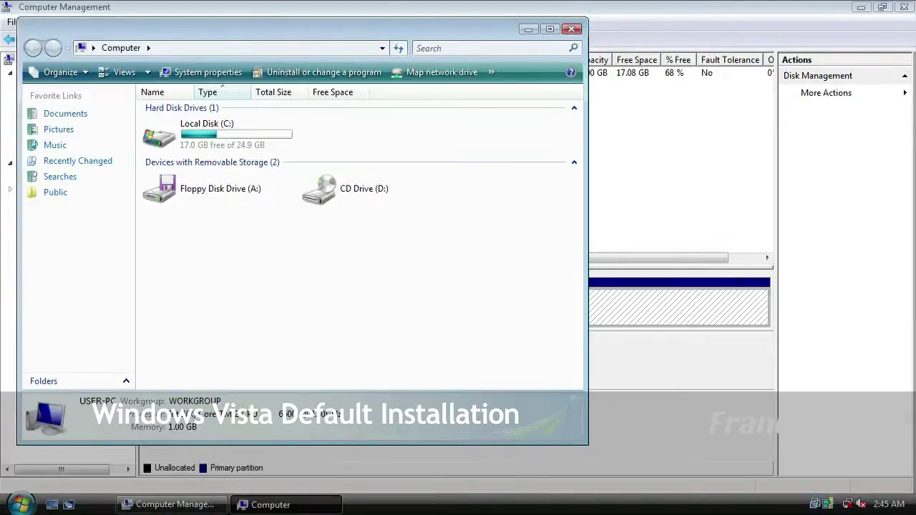
drag(286, 29, 432, 124)
key(alt+Tab)
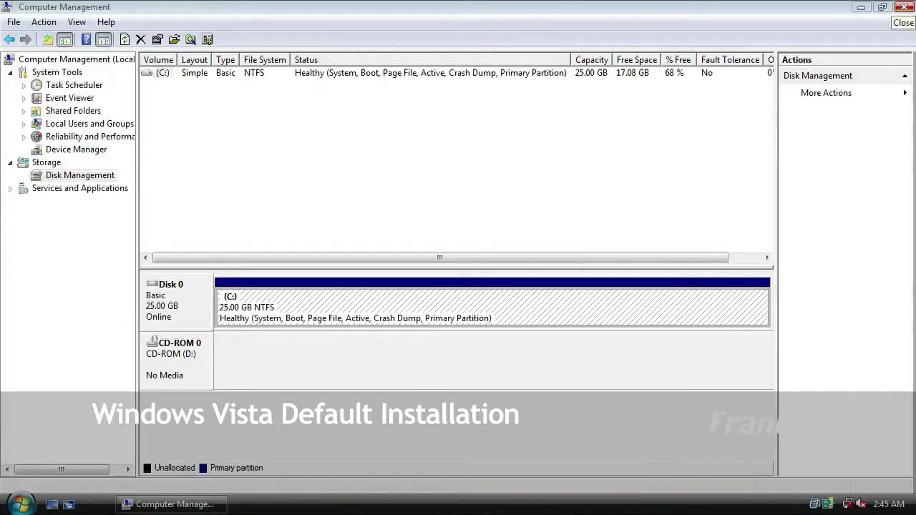
key(super+d)
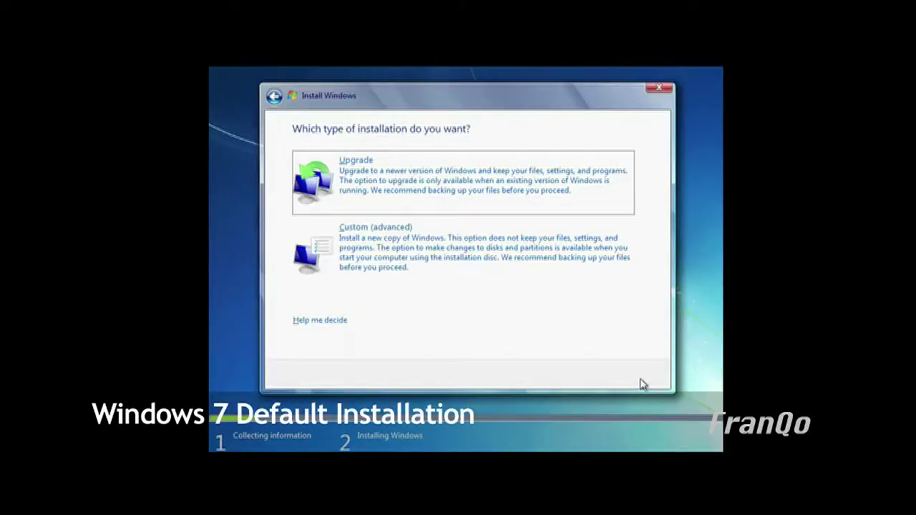
Step: Choose the Custom (advanced) installation for Windows 7 and open Disk Management in a maximized Computer Management window on the installed system
click(468, 256)
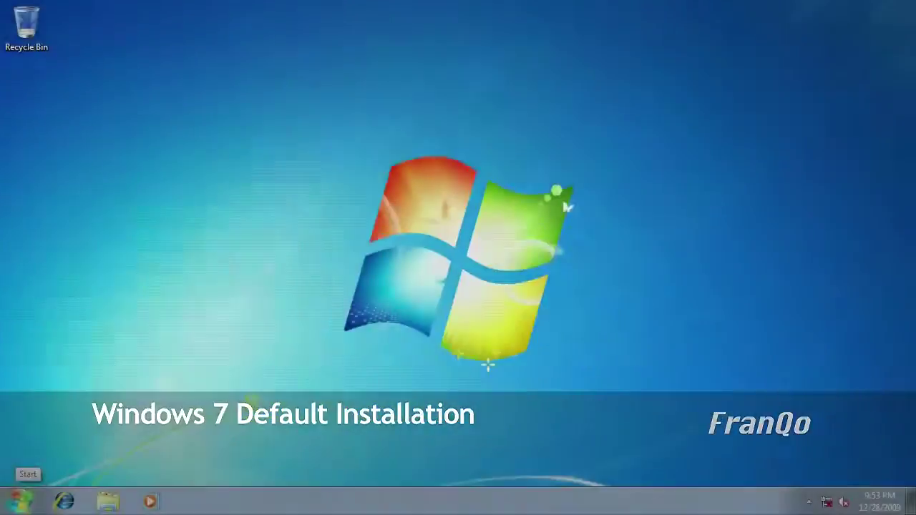
key(super)
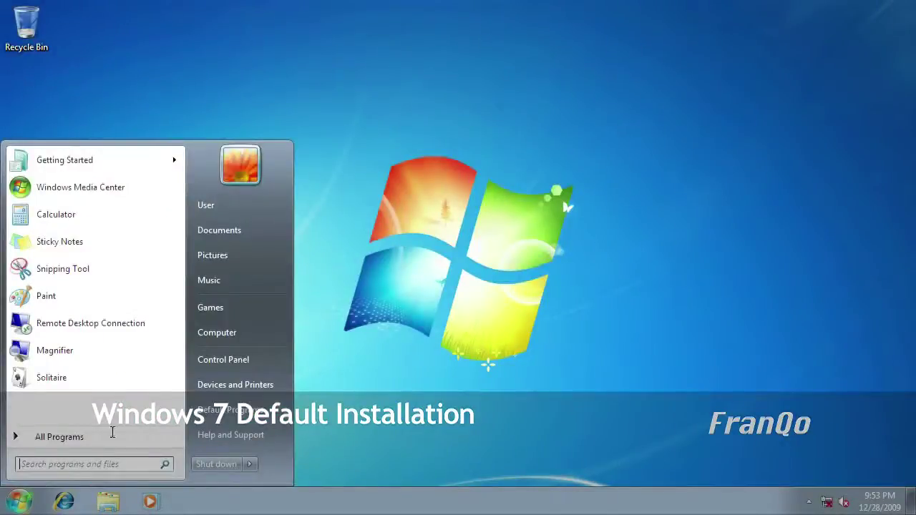
right_click(262, 332)
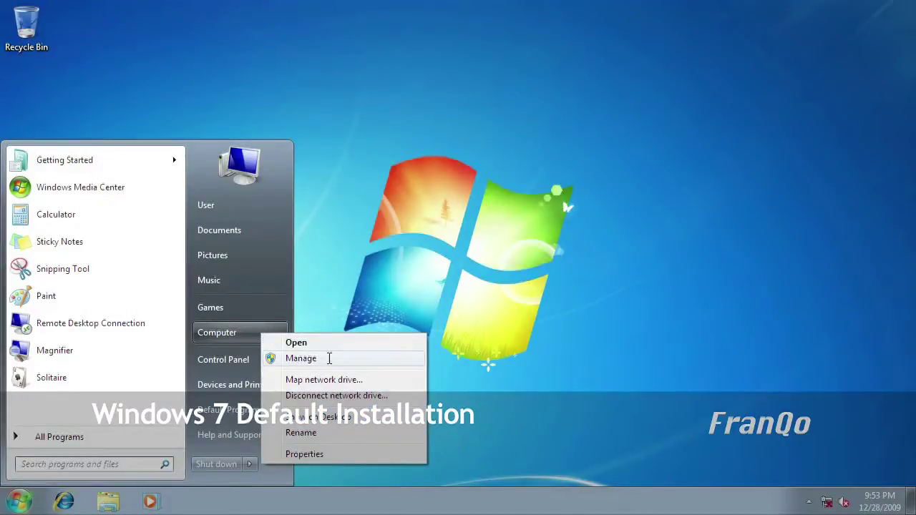
click(300, 358)
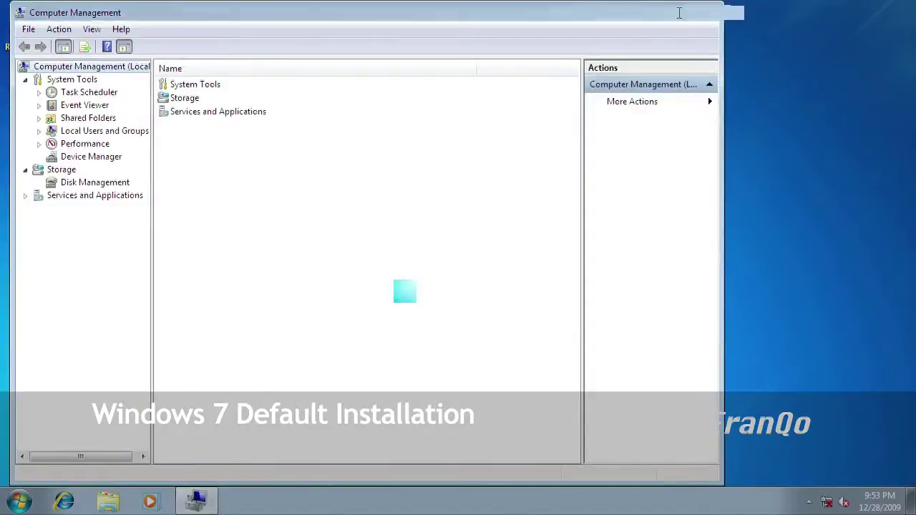
double_click(679, 12)
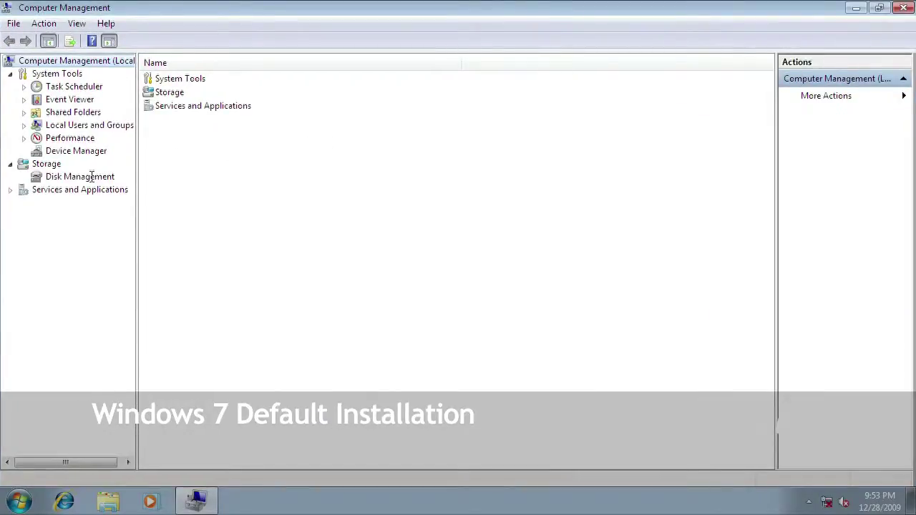
click(92, 177)
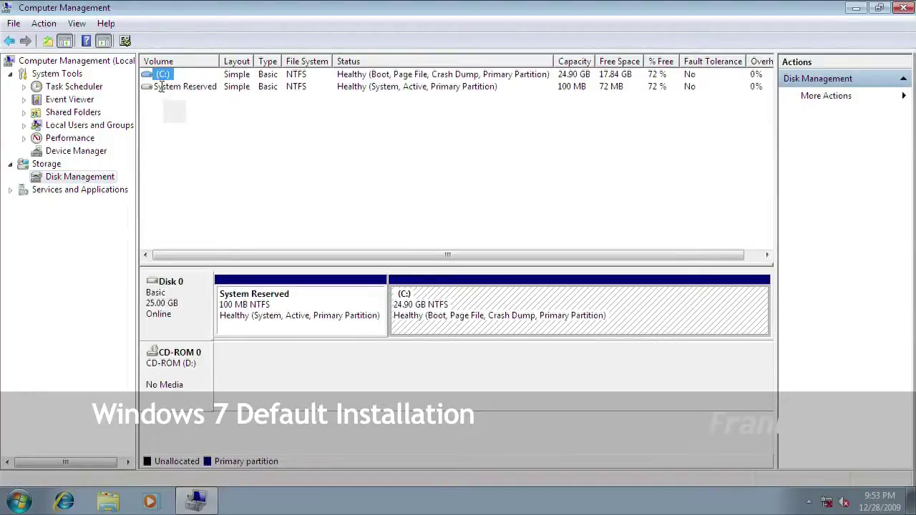
Step: Examine the System Reserved and C: partitions in Disk Management and compare them with the drives in the Computer window
click(166, 87)
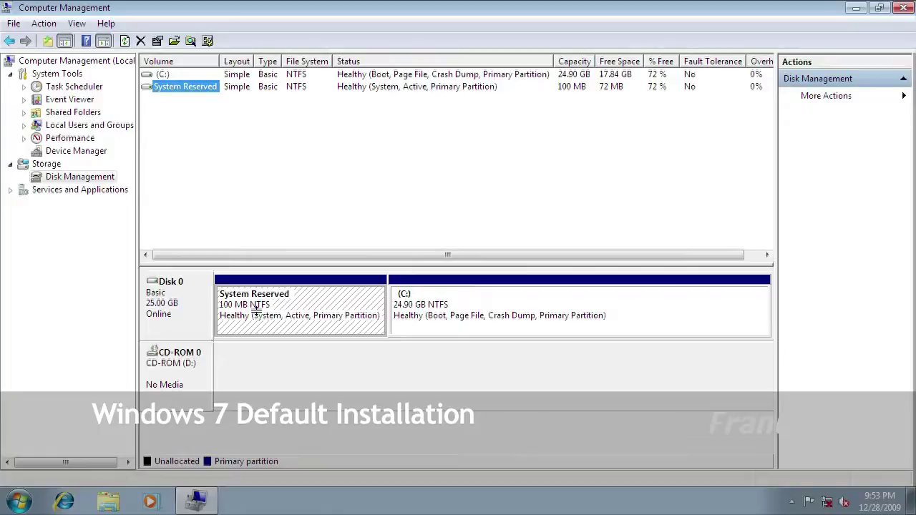
click(421, 305)
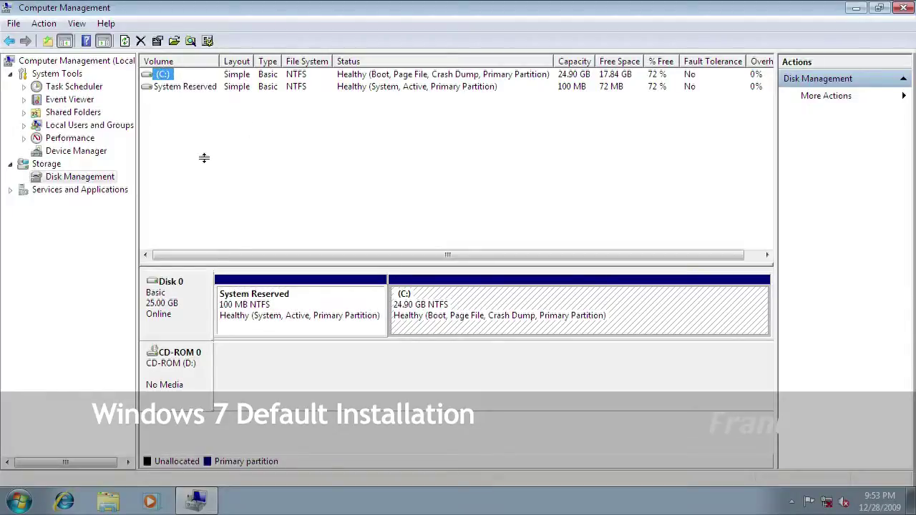
click(19, 501)
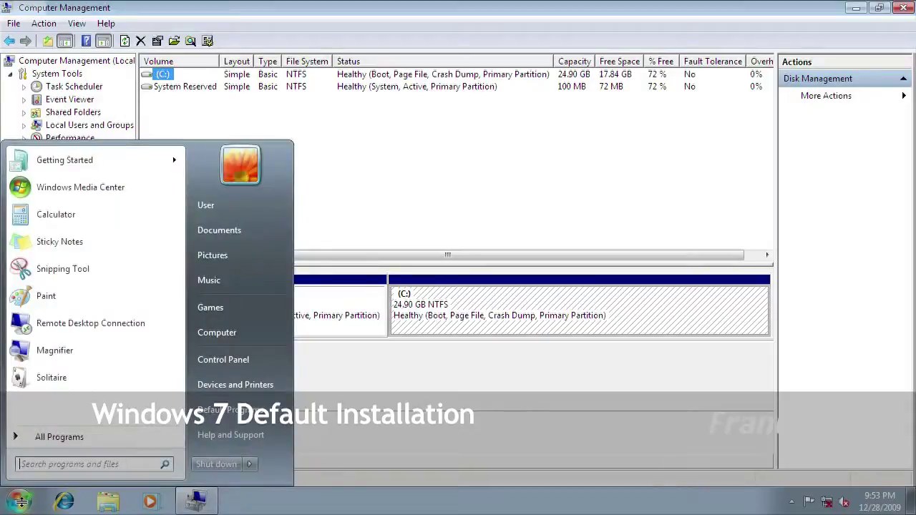
click(247, 333)
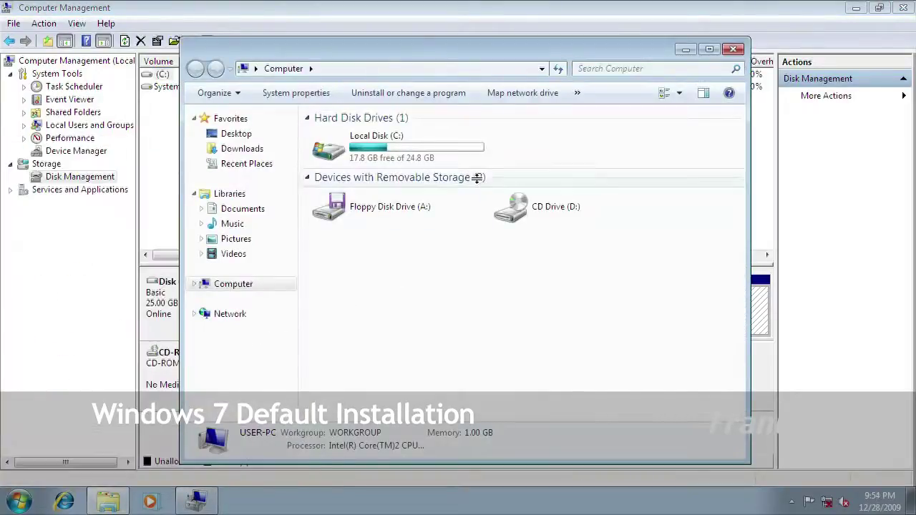
drag(526, 54, 517, 121)
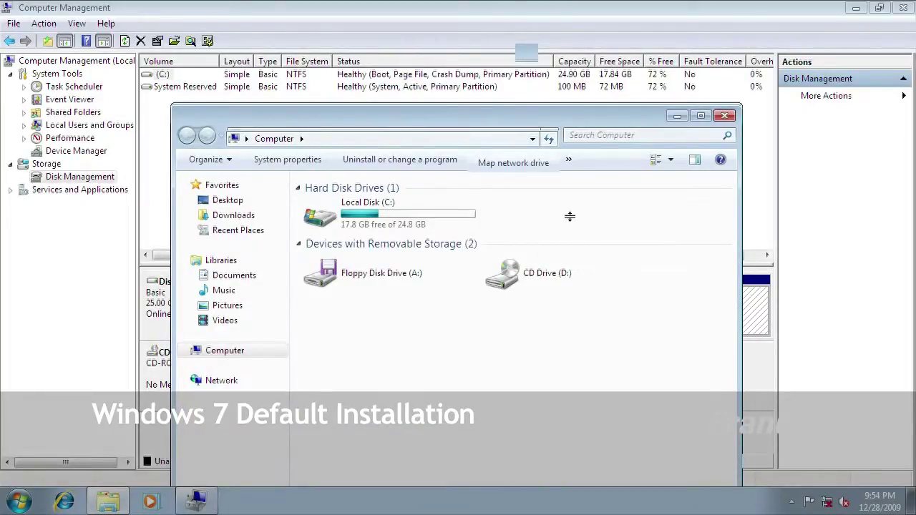
click(724, 120)
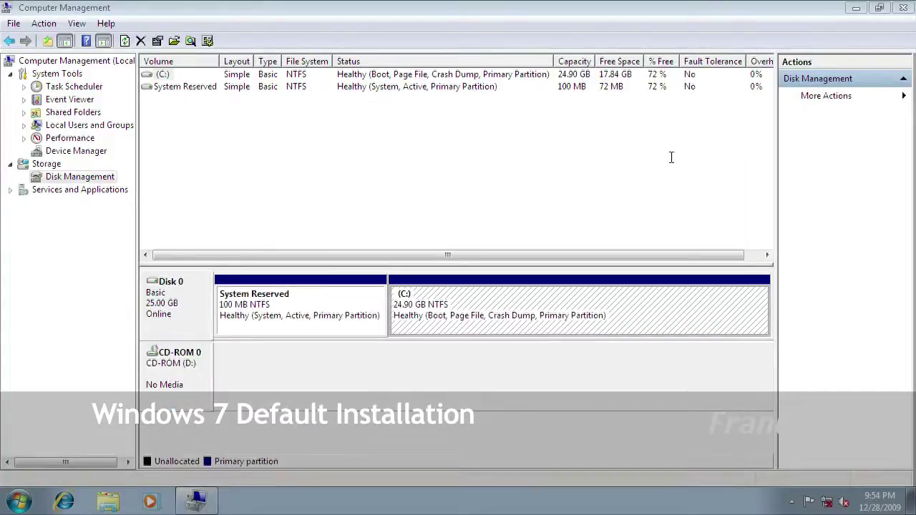
Step: Assign the drive letter Z to the System Reserved partition
click(185, 87)
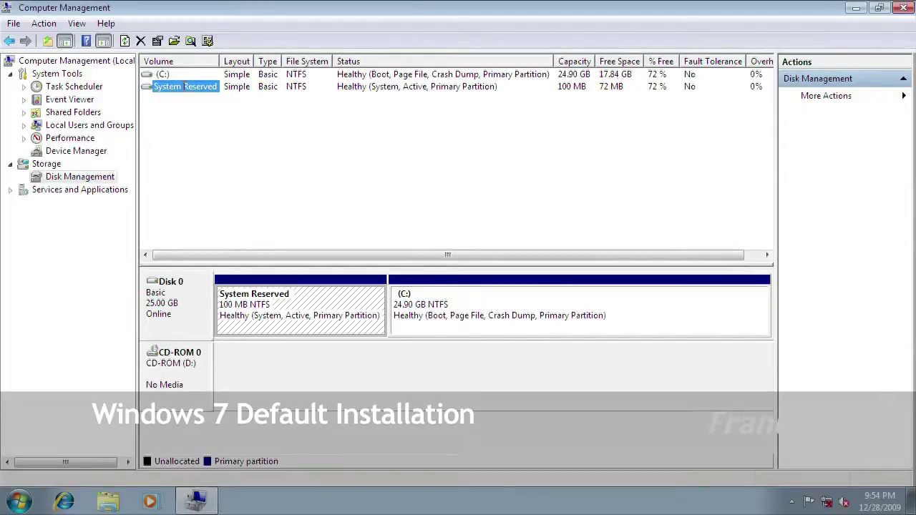
right_click(185, 87)
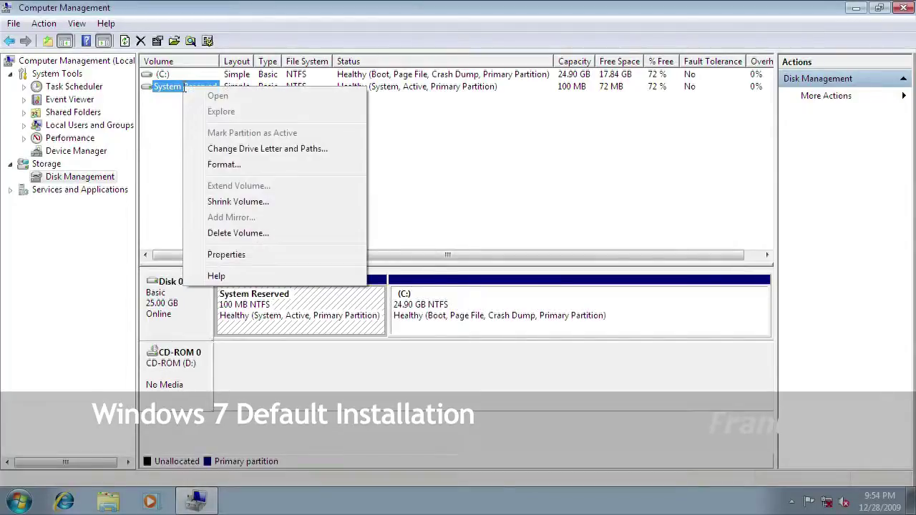
click(239, 149)
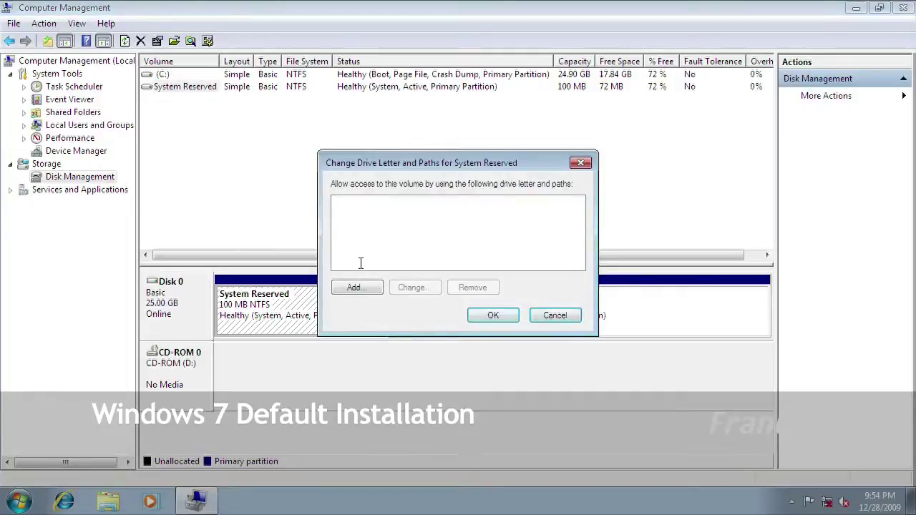
click(357, 287)
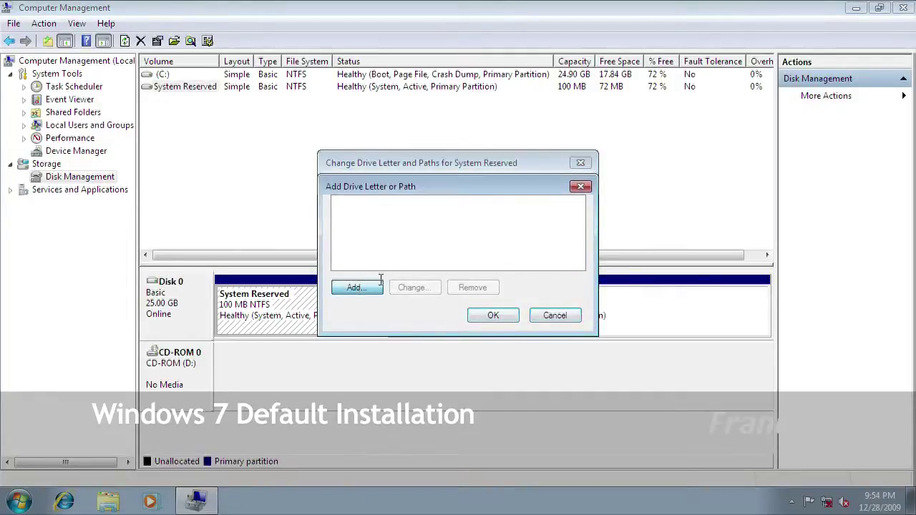
click(580, 225)
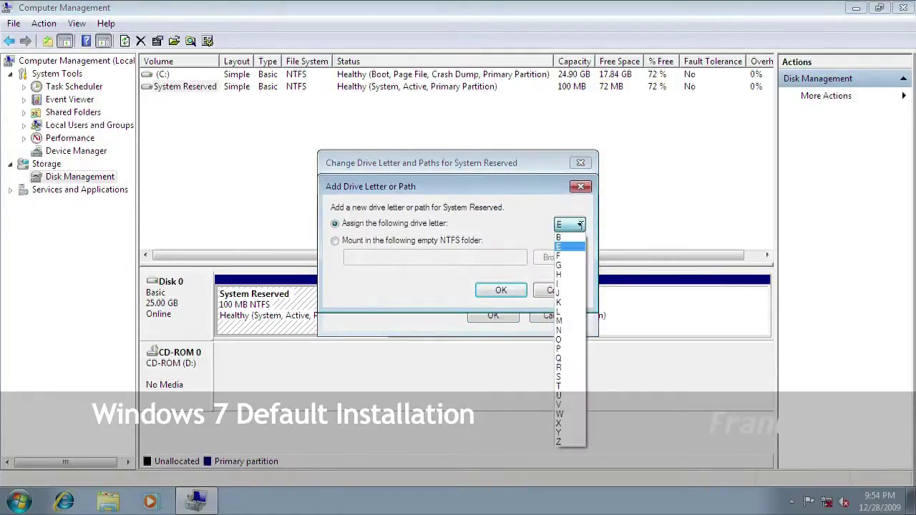
click(565, 442)
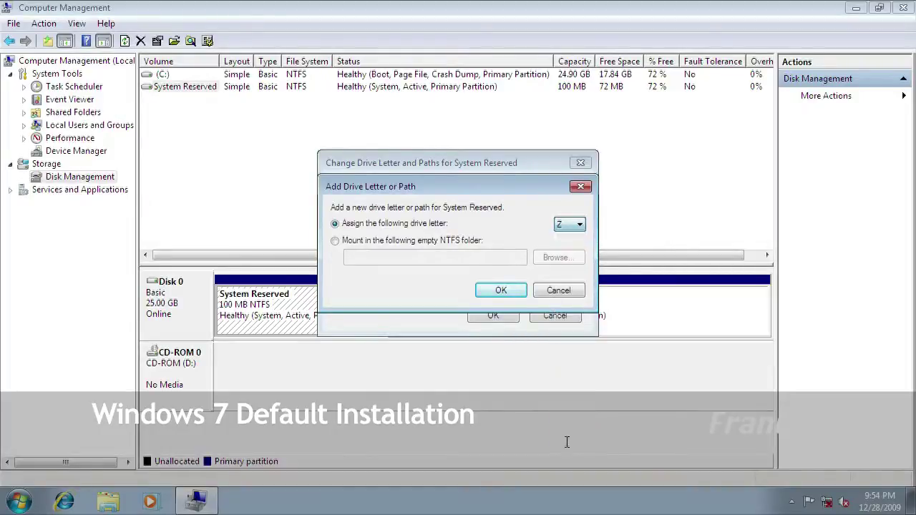
click(501, 290)
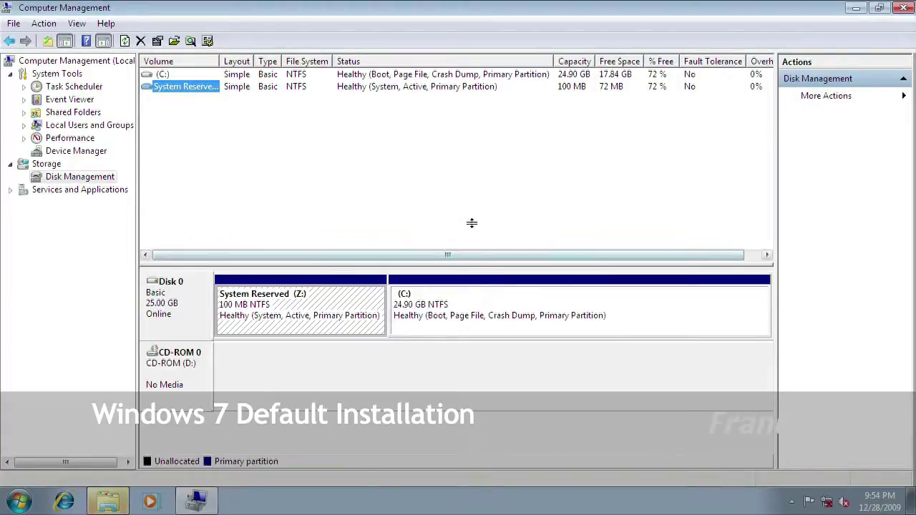
Step: Open the System Reserved (Z:) drive from the Computer window to view its contents
click(19, 501)
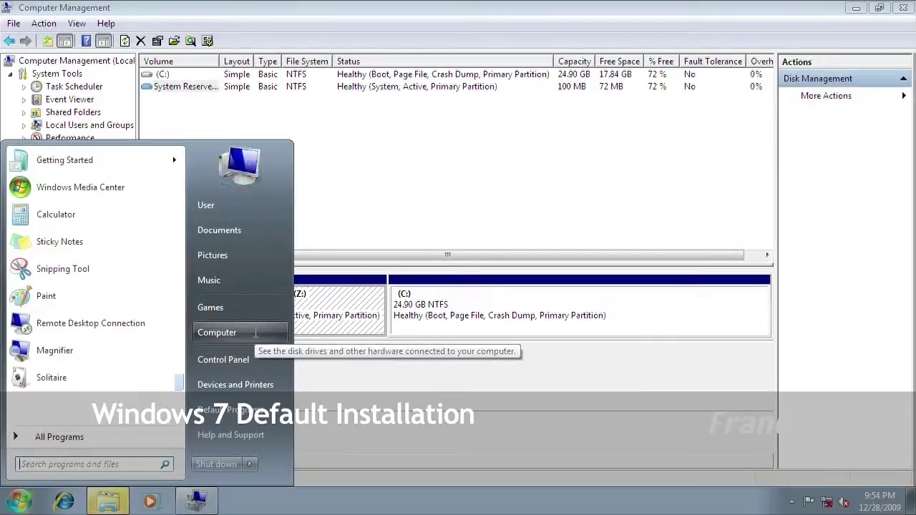
click(217, 333)
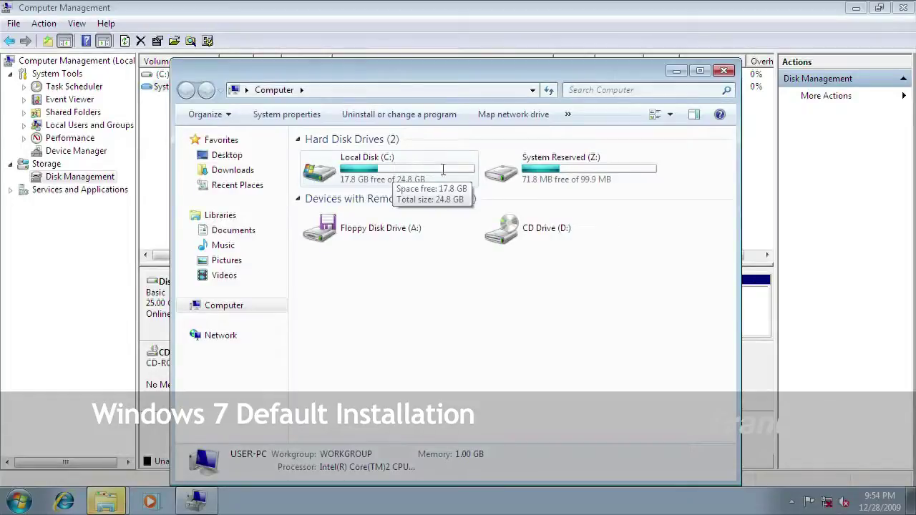
double_click(551, 170)
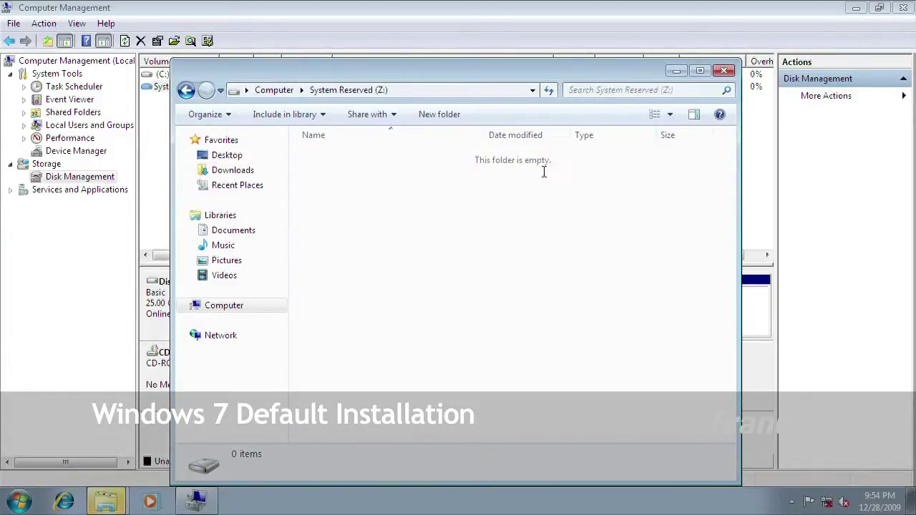
Step: Set the folder options to show hidden files, folders, and drives and stop hiding protected operating system files
click(226, 114)
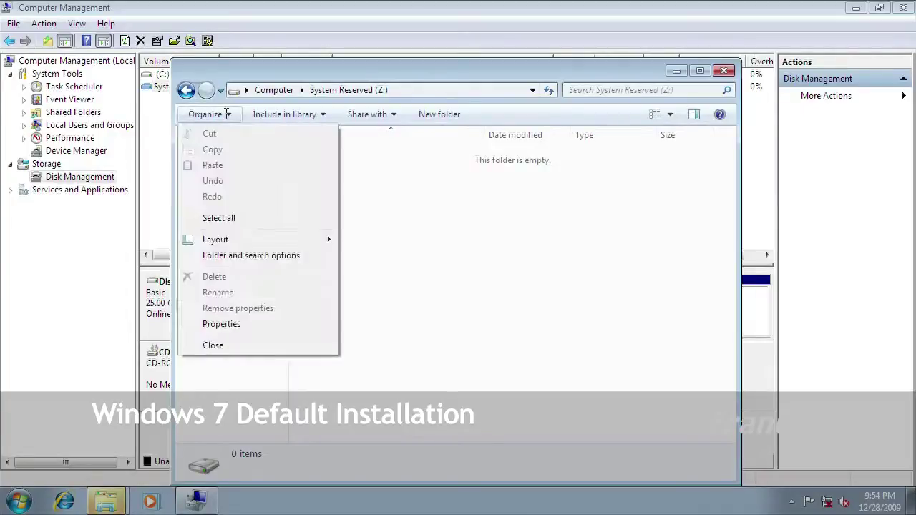
click(250, 255)
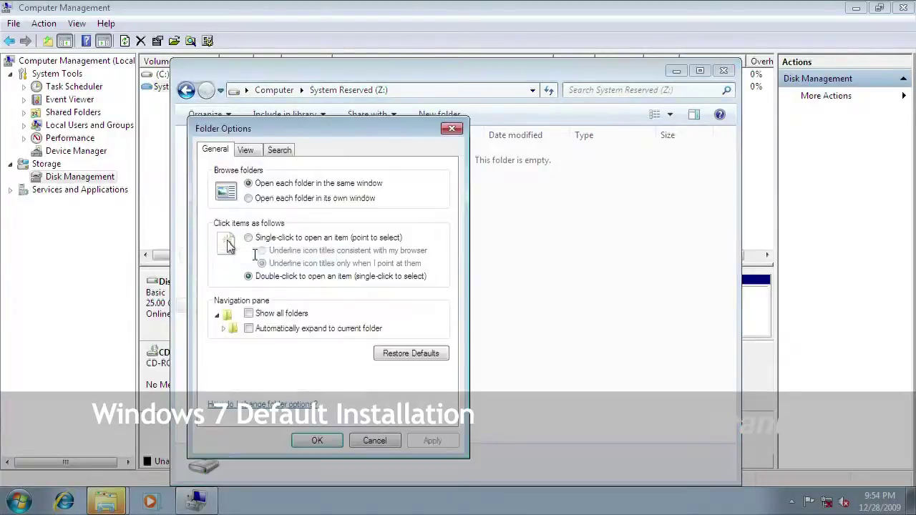
click(245, 149)
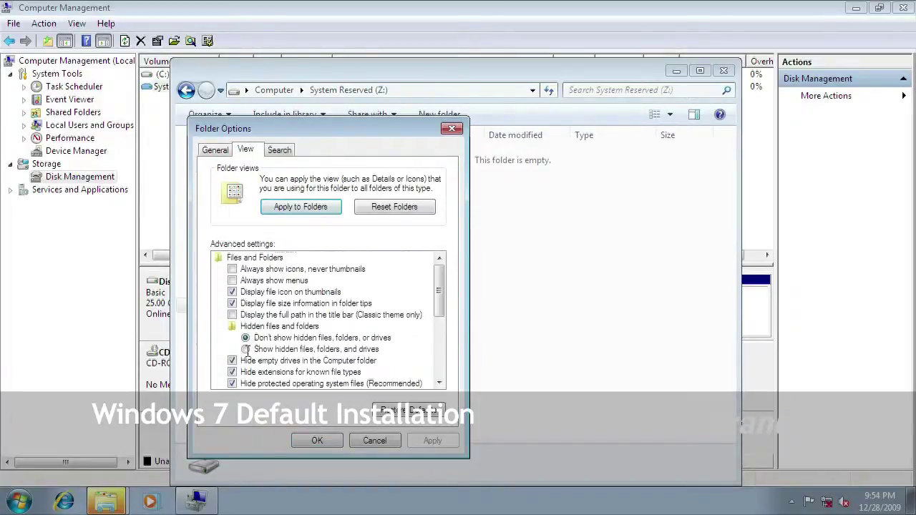
click(256, 348)
drag(439, 289, 437, 341)
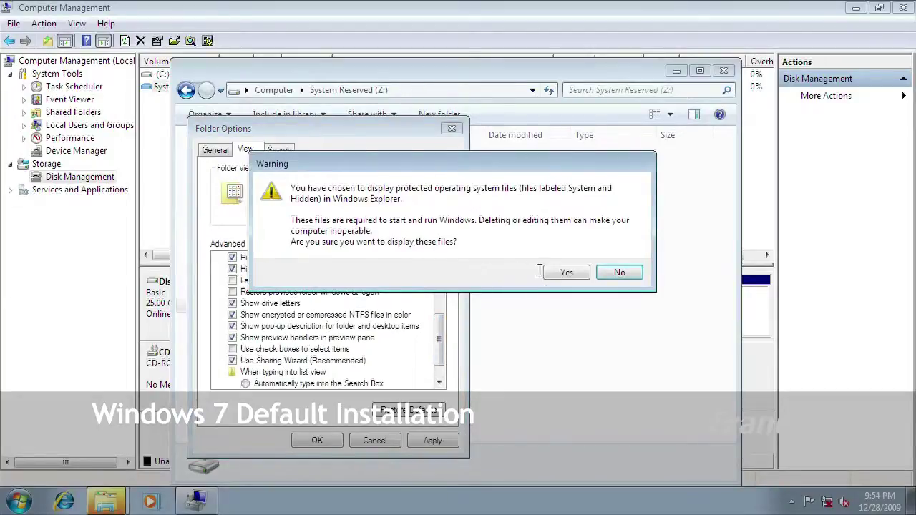
click(555, 272)
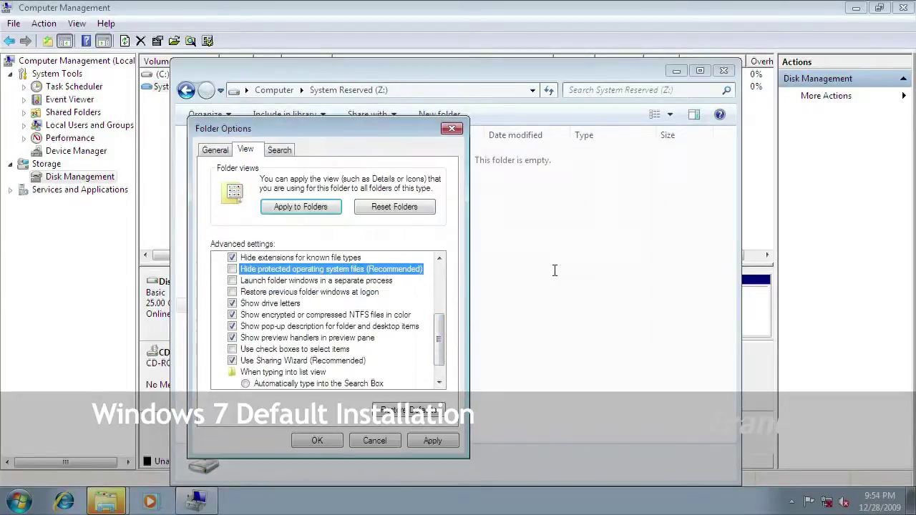
click(317, 441)
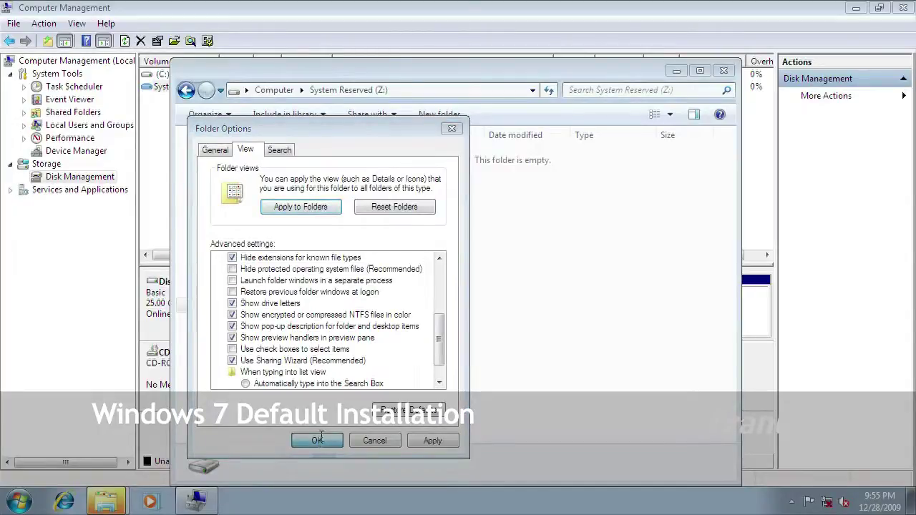
Step: Examine the Boot folder and the bootmgr file on the System Reserved (Z:) drive, and return to the Computer view
double_click(327, 155)
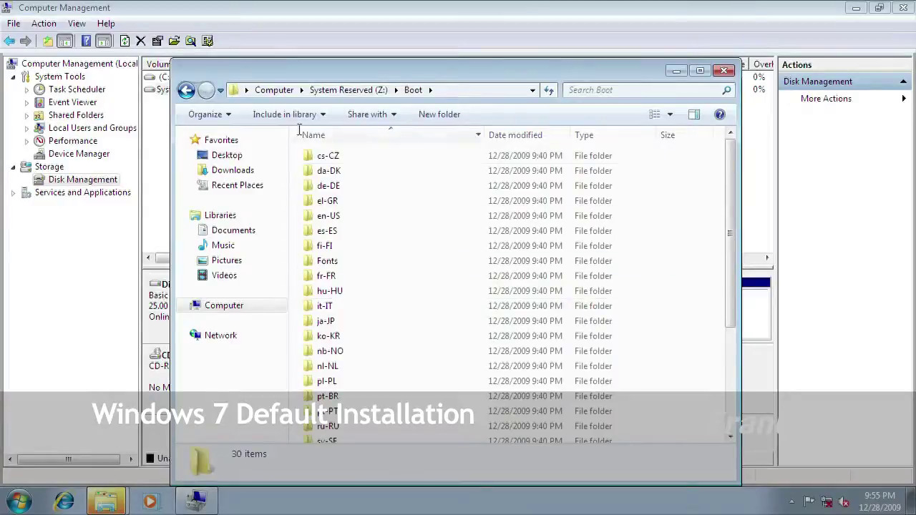
click(185, 90)
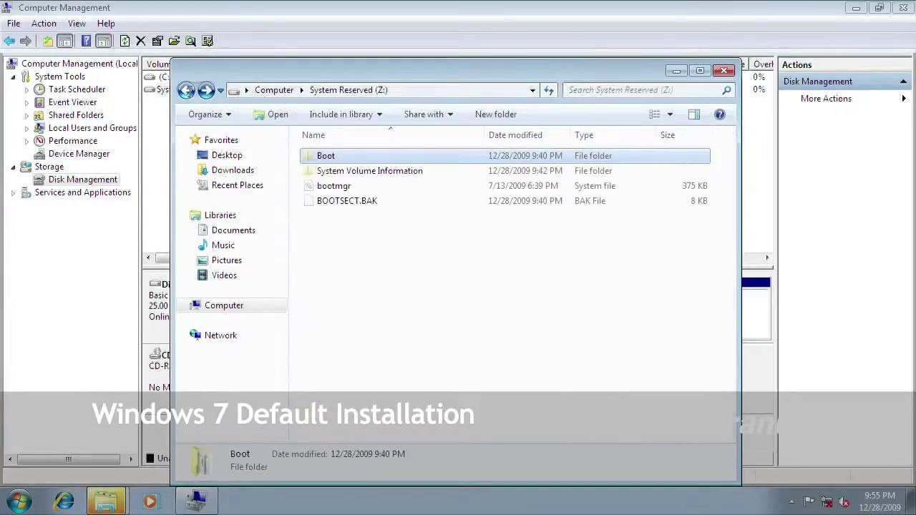
click(335, 186)
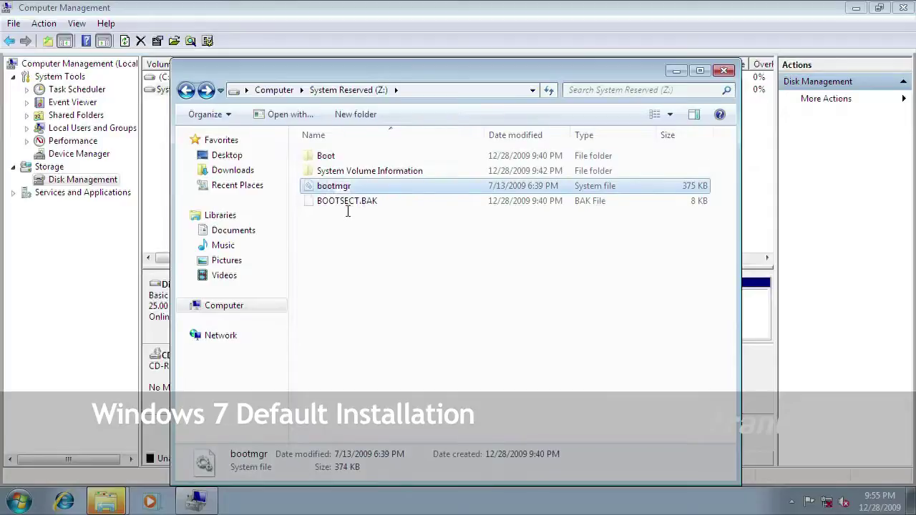
click(186, 91)
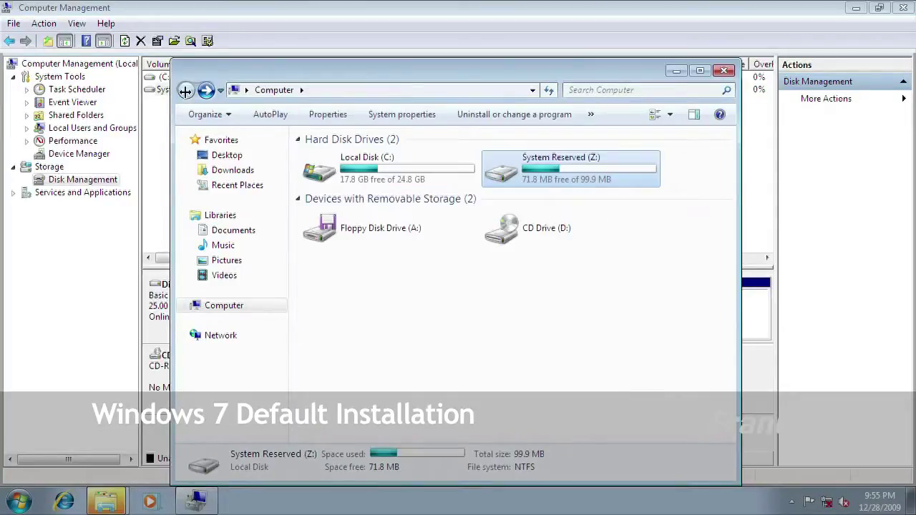
Step: Set the folder options to hide hidden files and protected operating system files again, and close the Computer window
click(218, 114)
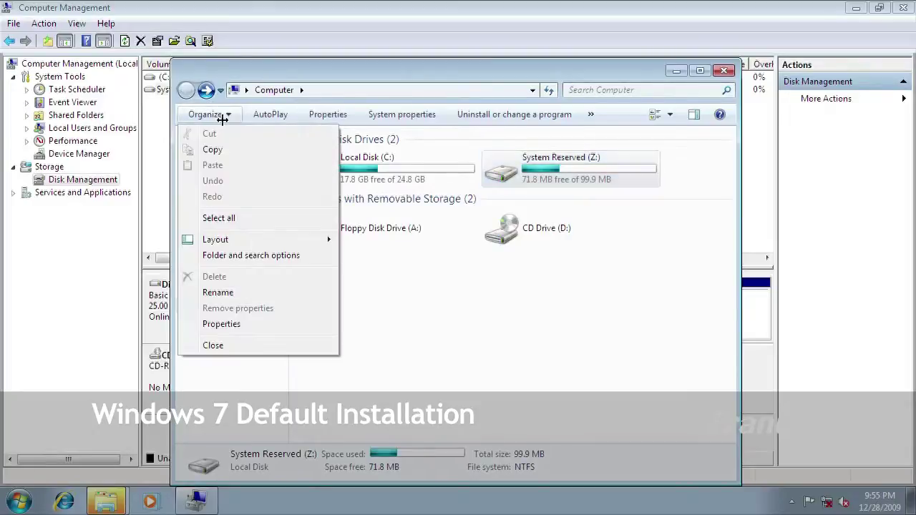
click(266, 254)
click(246, 151)
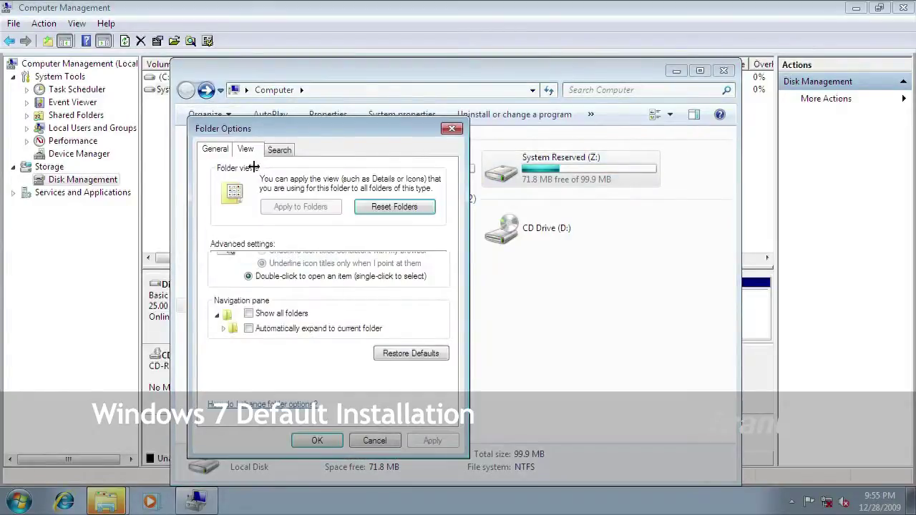
click(251, 337)
drag(436, 288, 439, 323)
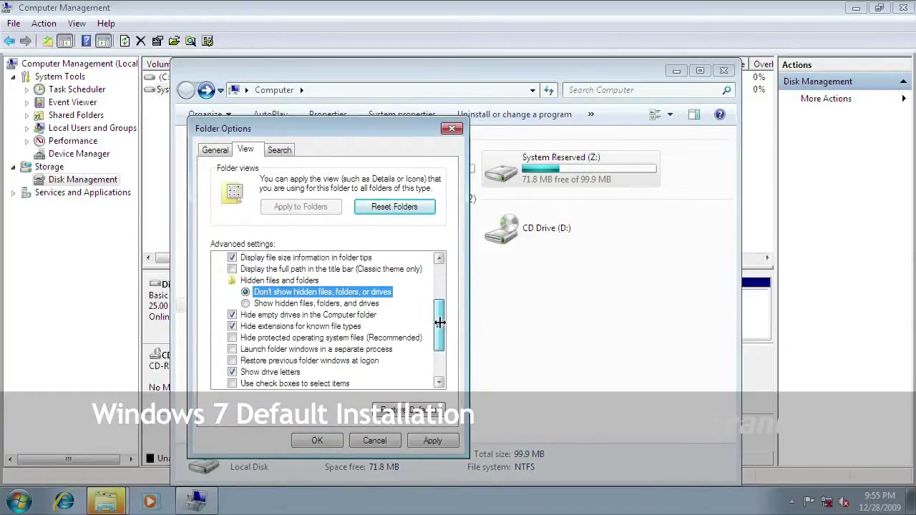
click(232, 304)
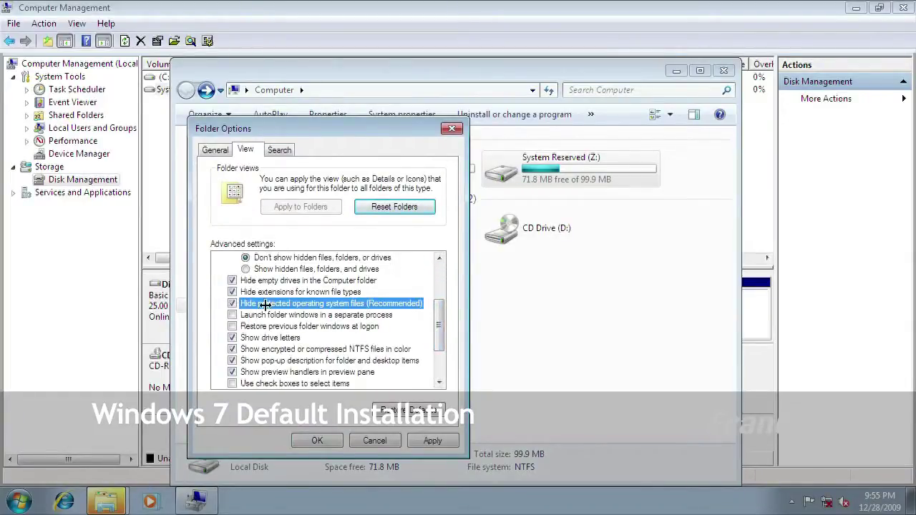
click(306, 440)
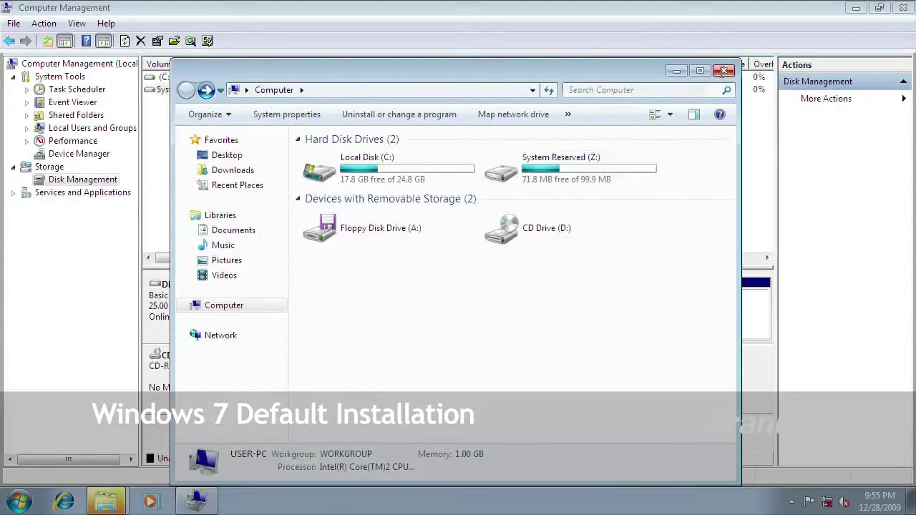
click(723, 71)
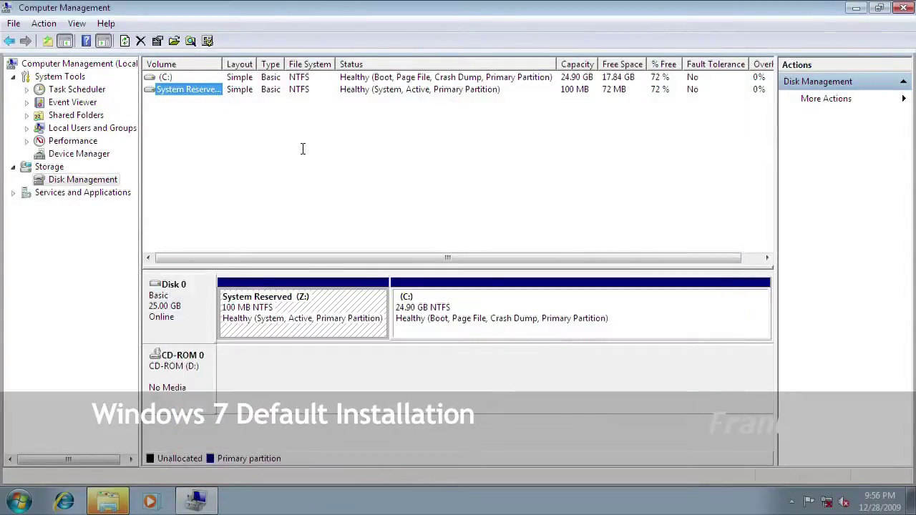
Step: Remove the drive letter Z from the System Reserved partition
right_click(197, 94)
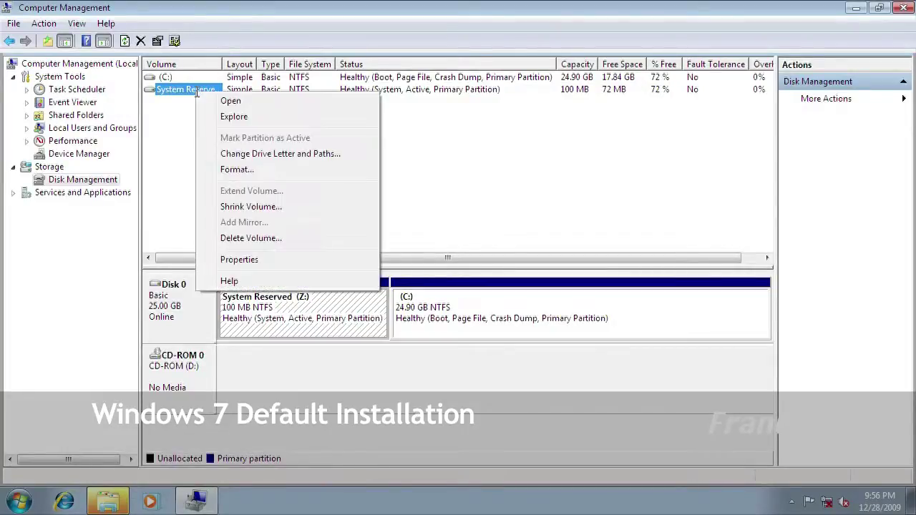
click(242, 154)
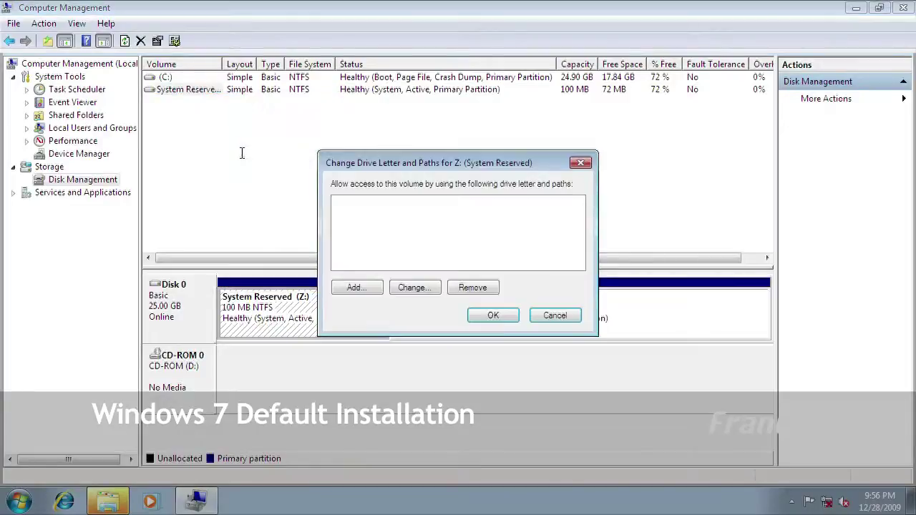
click(472, 287)
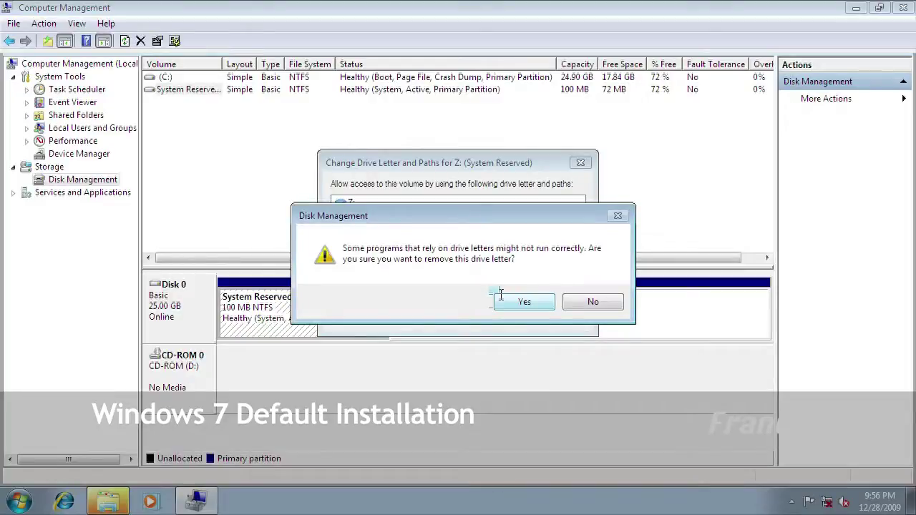
click(502, 299)
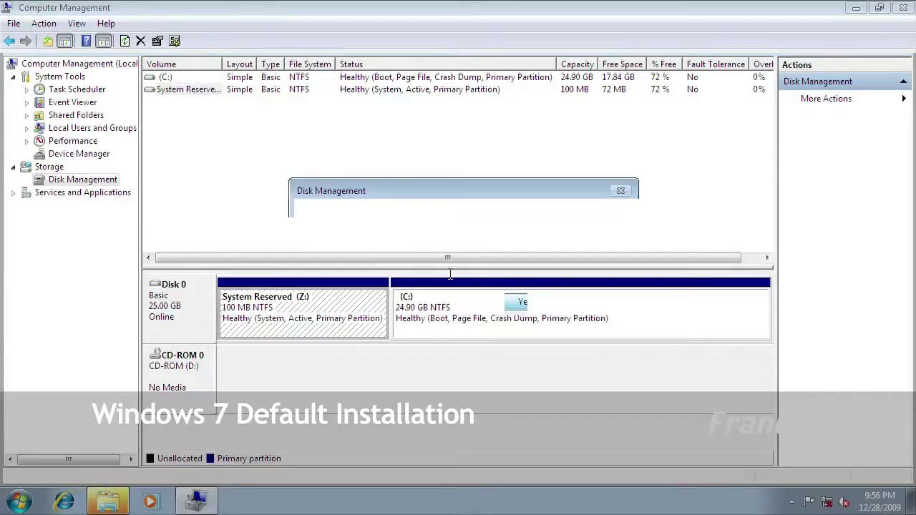
click(526, 328)
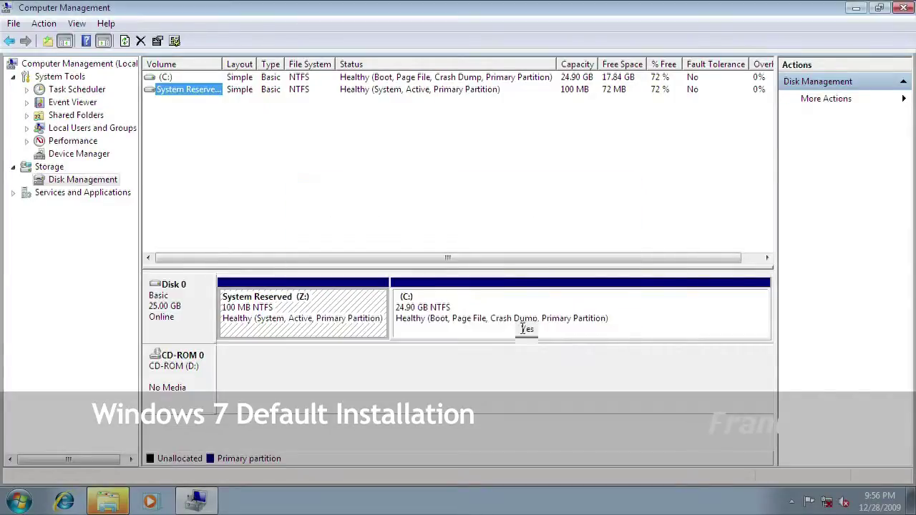
click(426, 197)
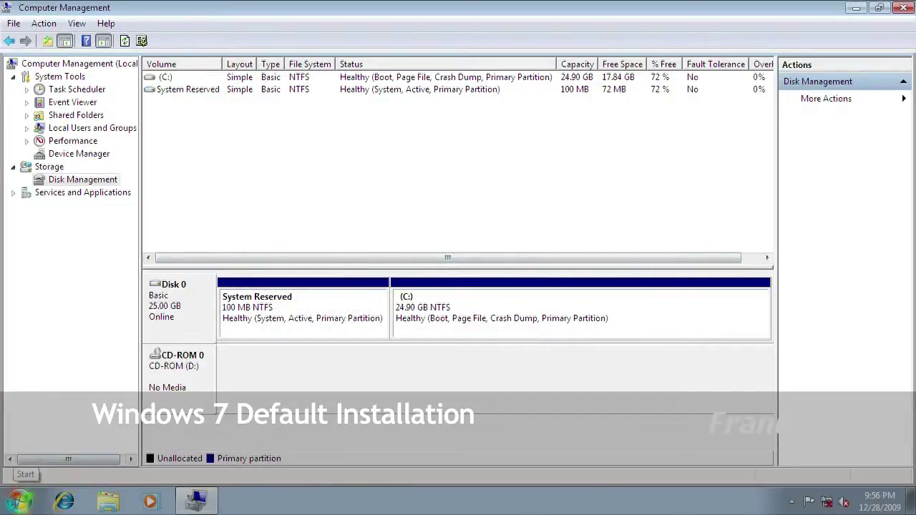
Step: Check the listed drives in the Computer window, and close it along with Computer Management
click(19, 501)
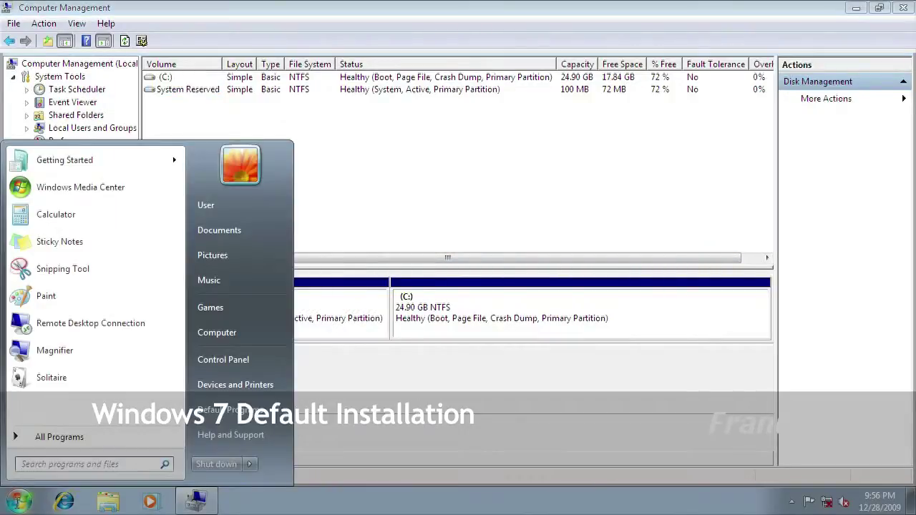
click(259, 333)
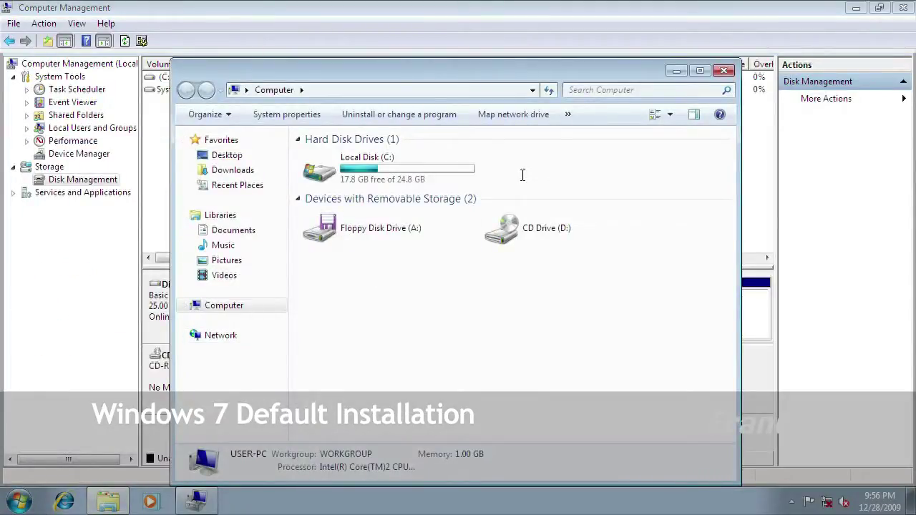
click(724, 72)
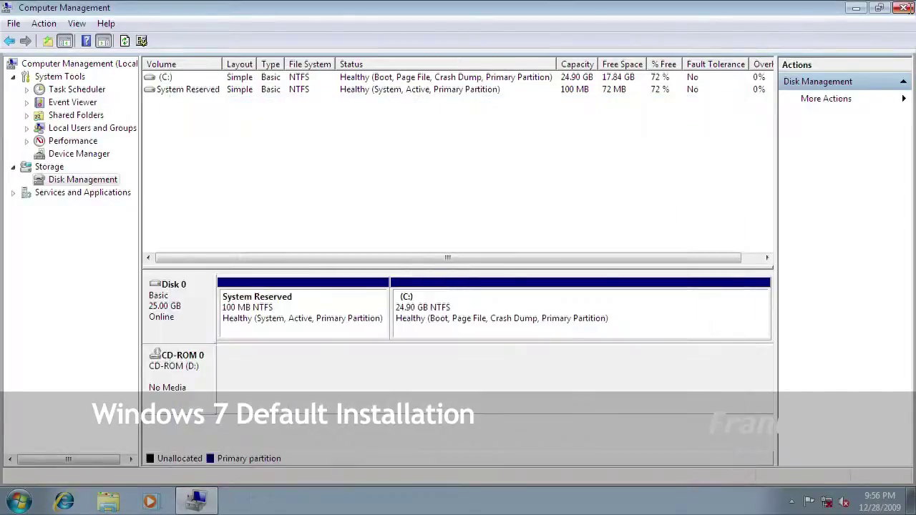
click(906, 7)
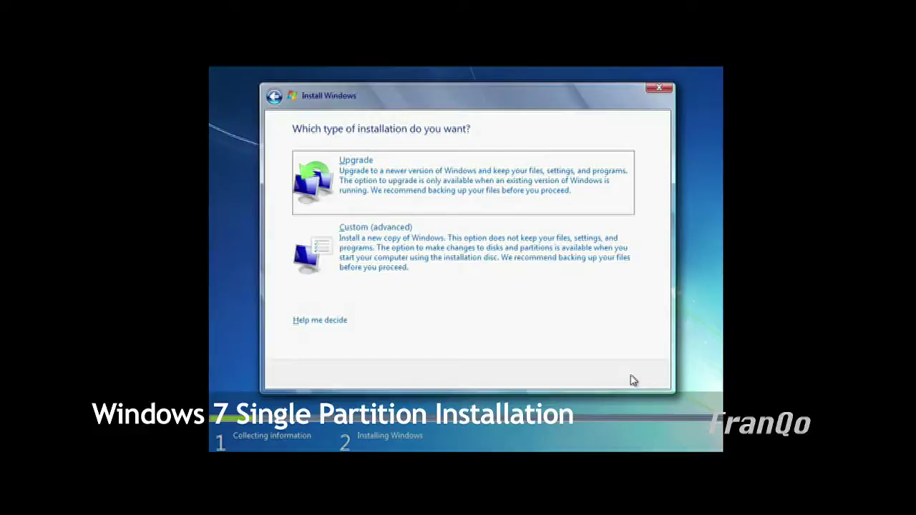
Step: Choose the Custom (advanced) installation and create a new 25598 MB partition in the Disk 0 unallocated space, accepting additional system partitions
click(418, 262)
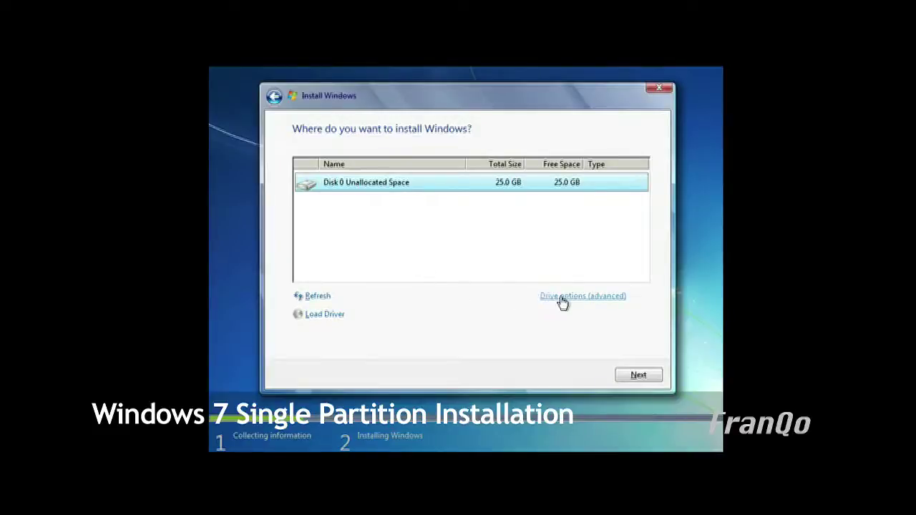
click(577, 298)
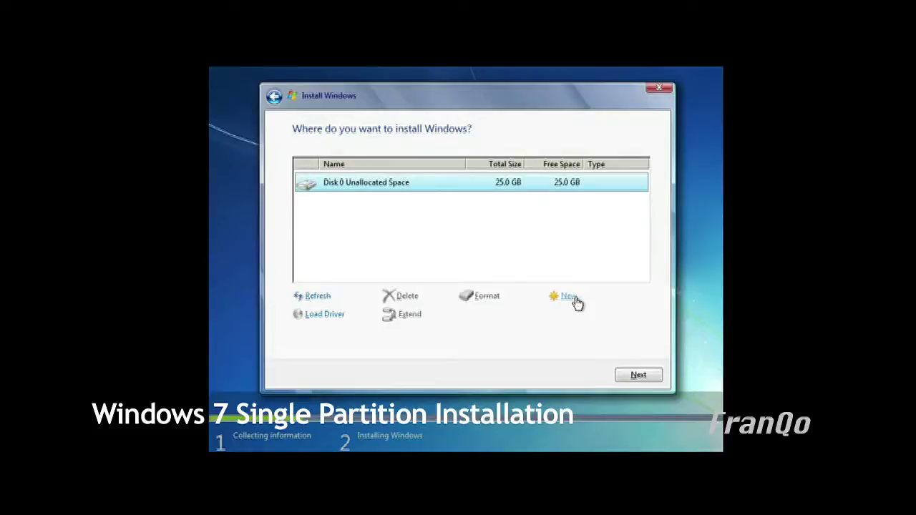
click(571, 299)
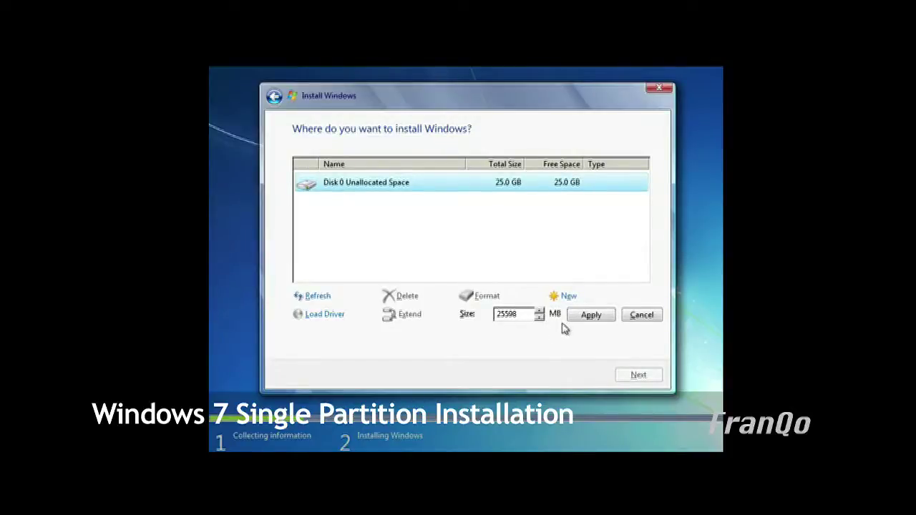
click(583, 320)
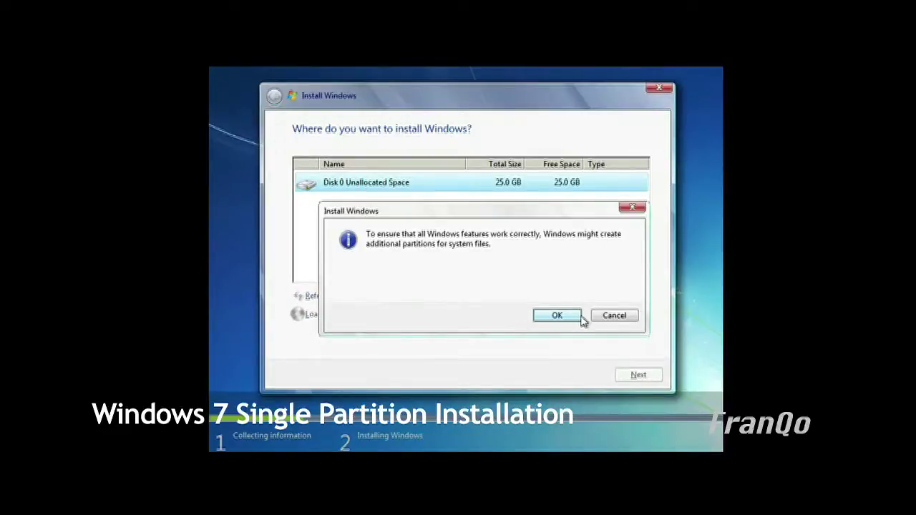
click(571, 317)
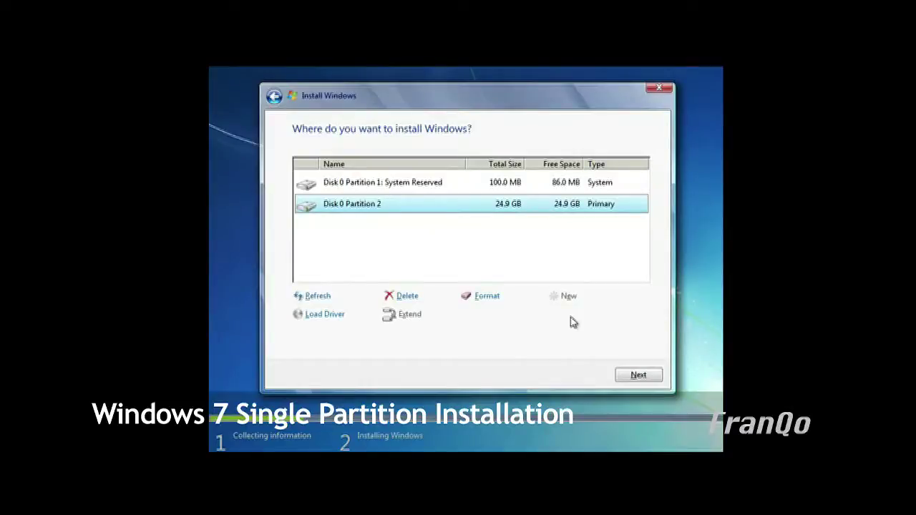
Step: Compare the two partitions on Disk 0 and delete Disk 0 Partition 2
click(414, 186)
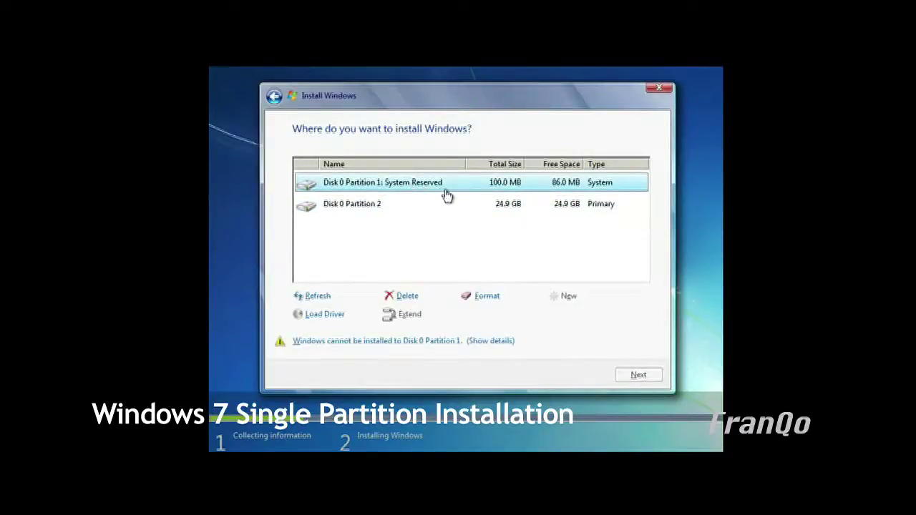
click(423, 205)
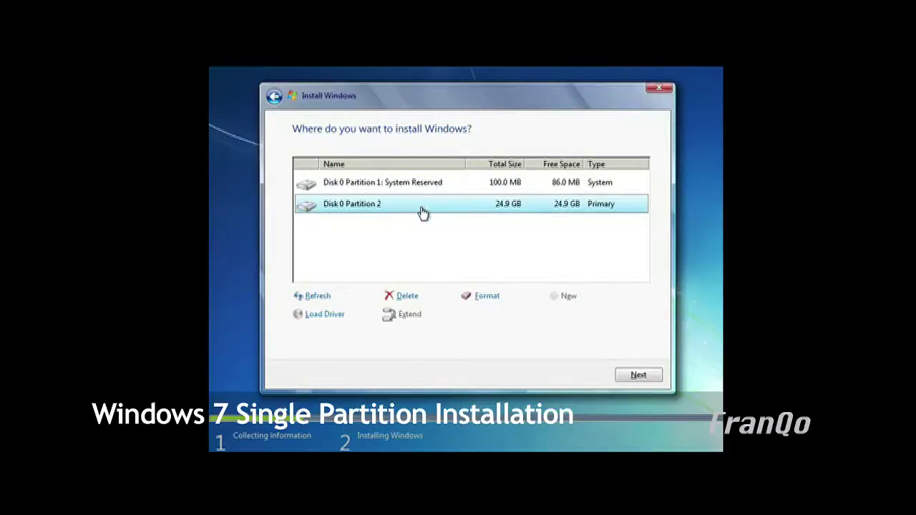
click(405, 298)
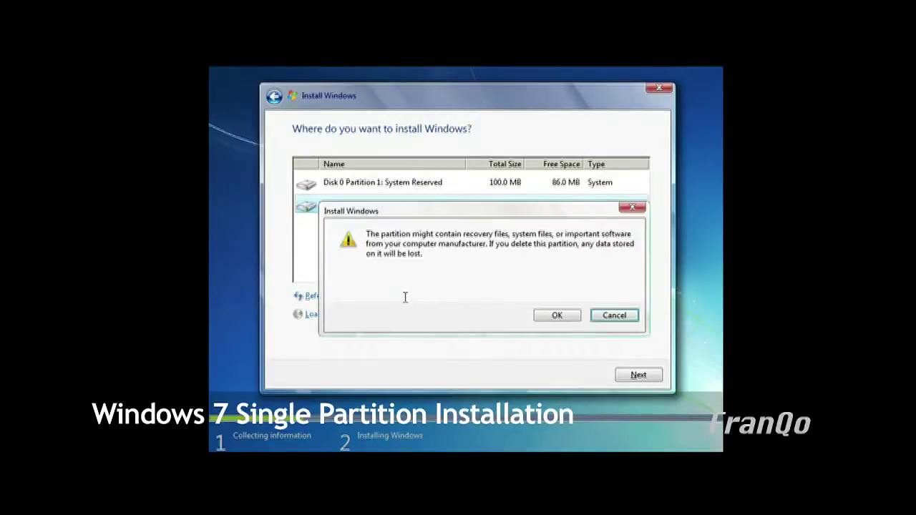
click(558, 322)
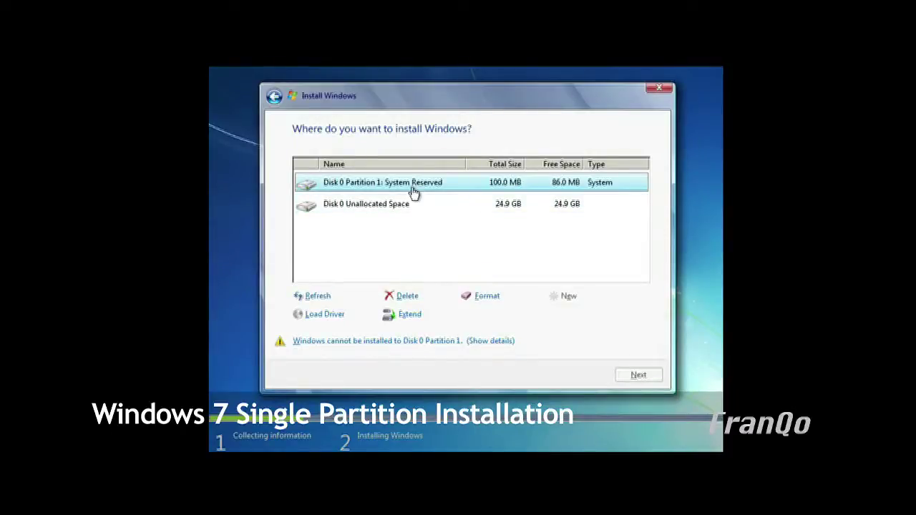
Step: Extend the System Reserved partition on Disk 0 with a size of 25598 MB and continue the Windows installation on it
click(405, 319)
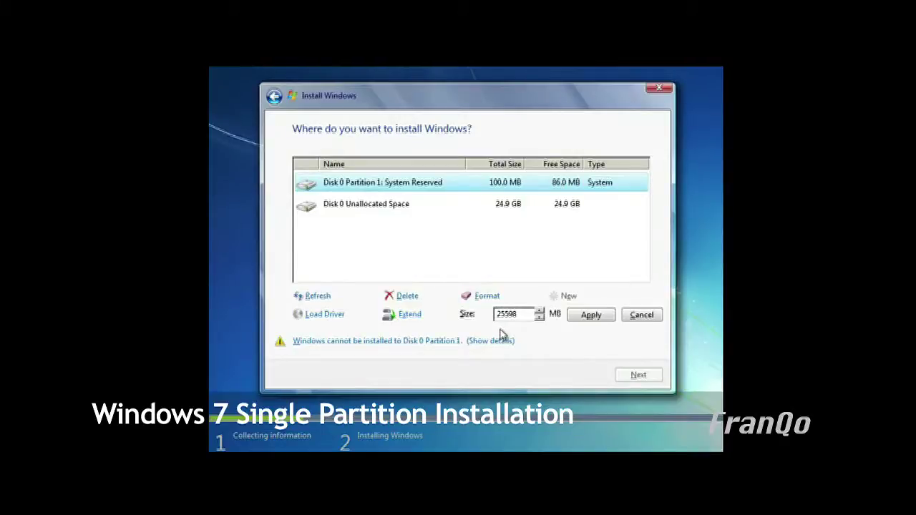
click(592, 317)
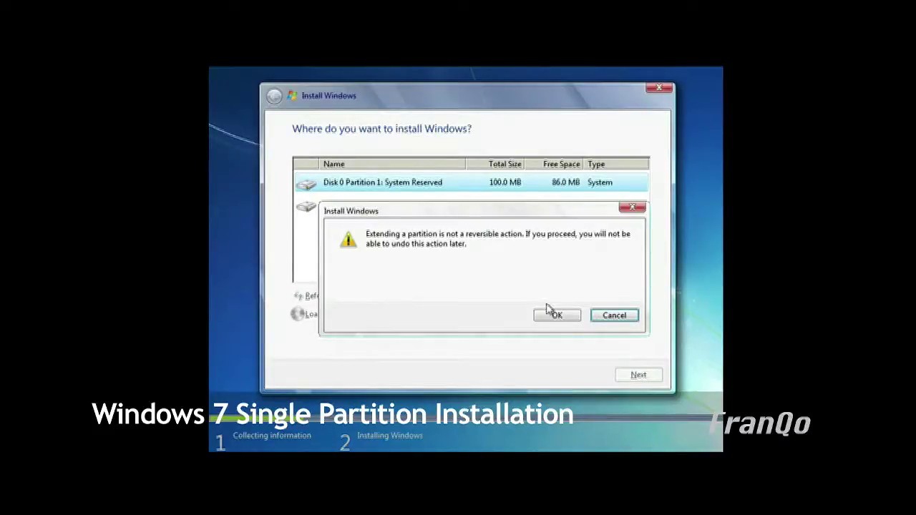
click(554, 317)
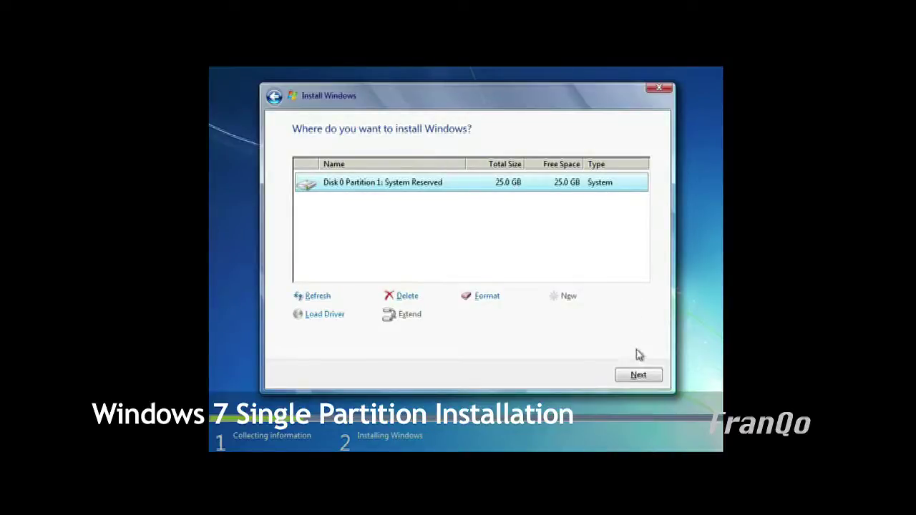
click(638, 375)
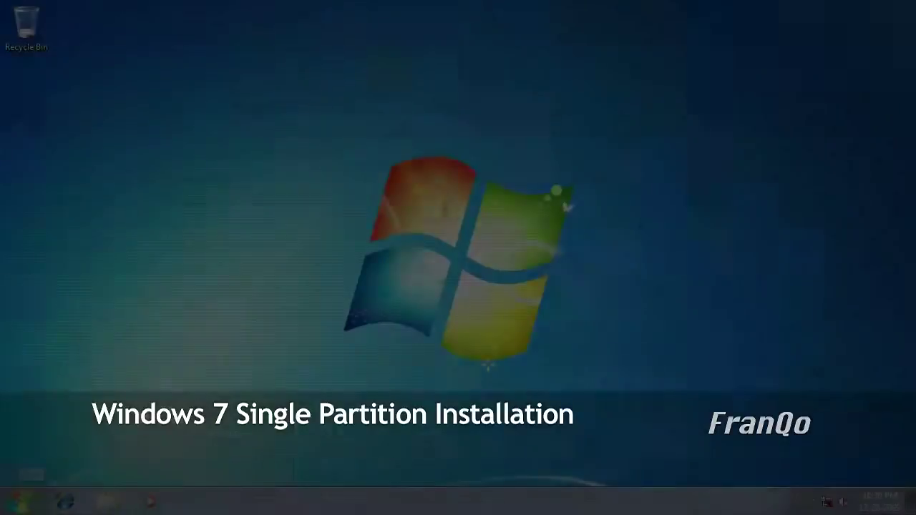
Step: Open Computer Management on the installed Windows 7 system and examine the Disk 0 partition layout in Disk Management
key(super)
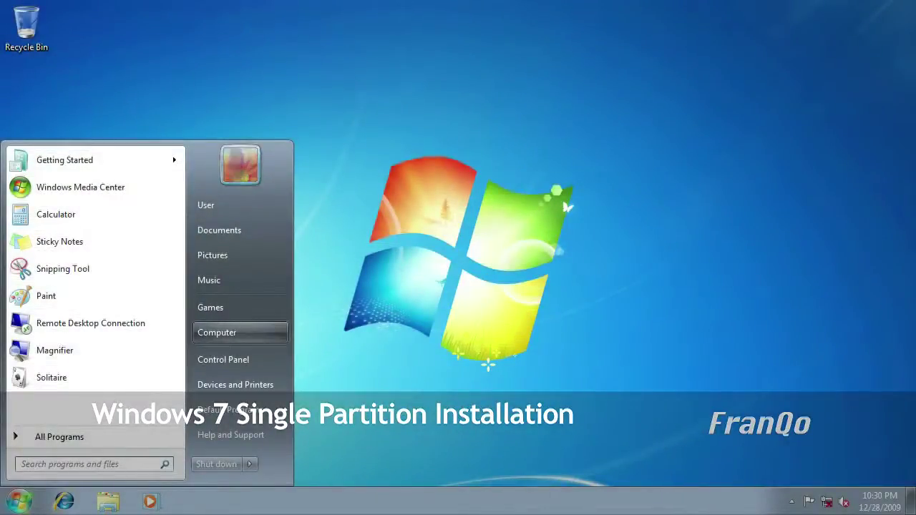
right_click(266, 333)
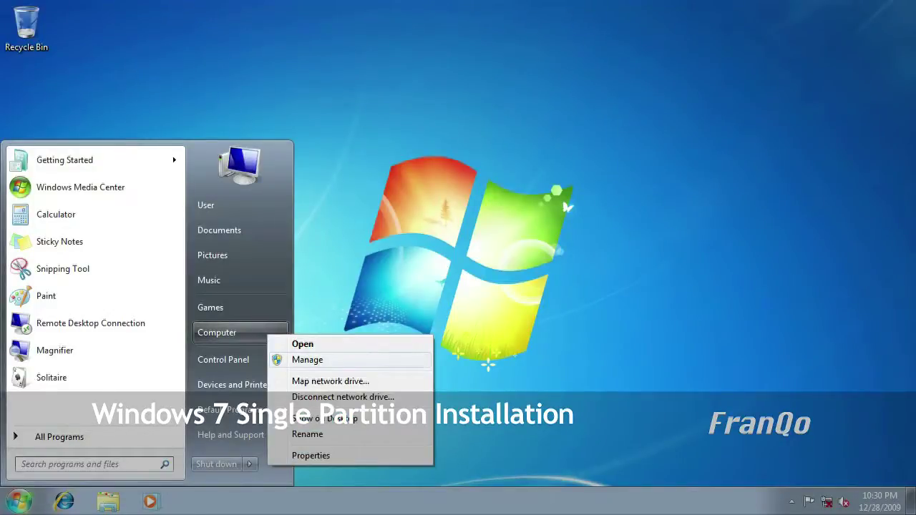
key(Return)
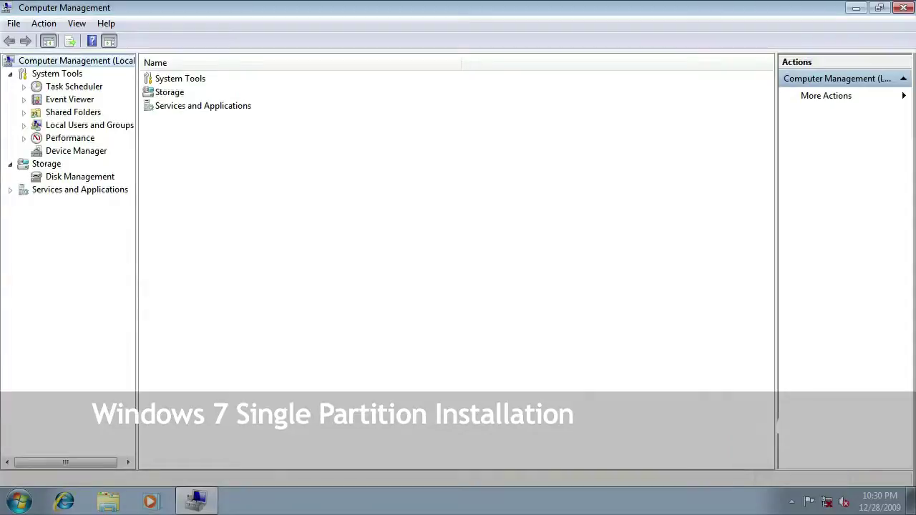
click(80, 177)
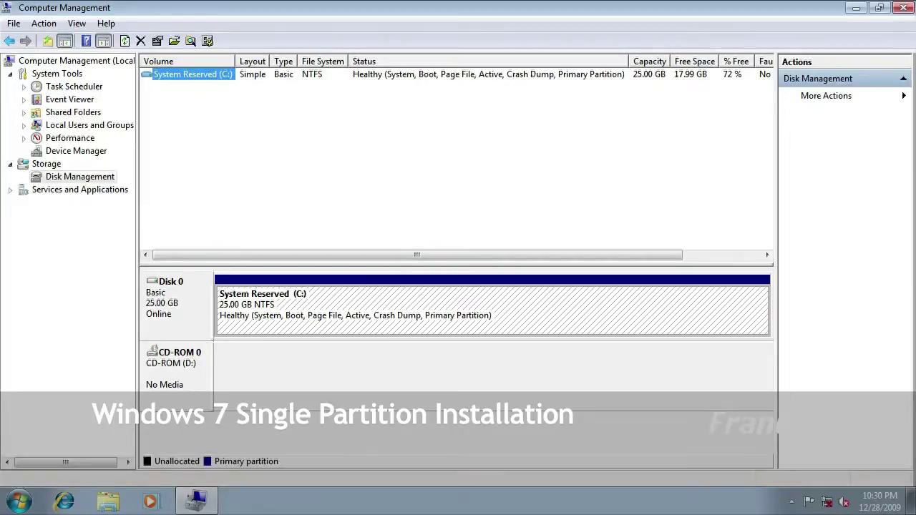
Step: Check the drives listed in the Computer window against the Disk 0 layout, and close both the Computer and Computer Management windows
key(super)
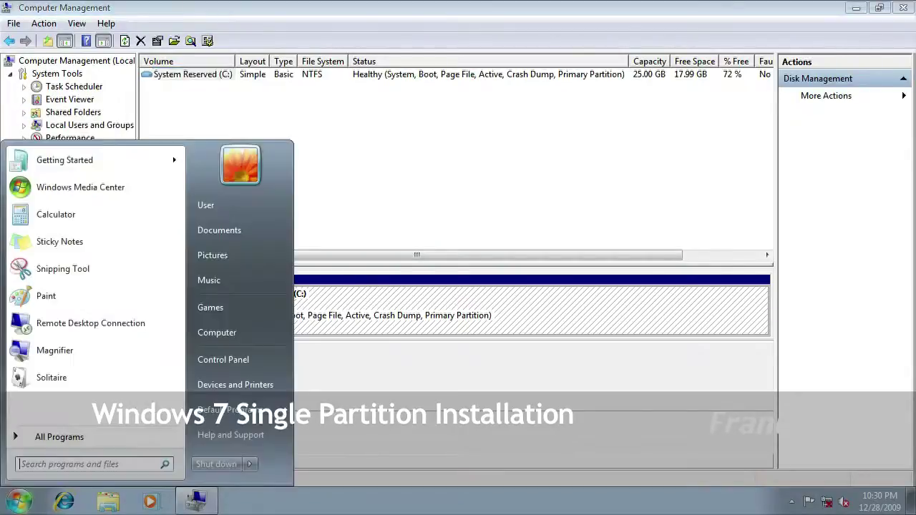
key(Return)
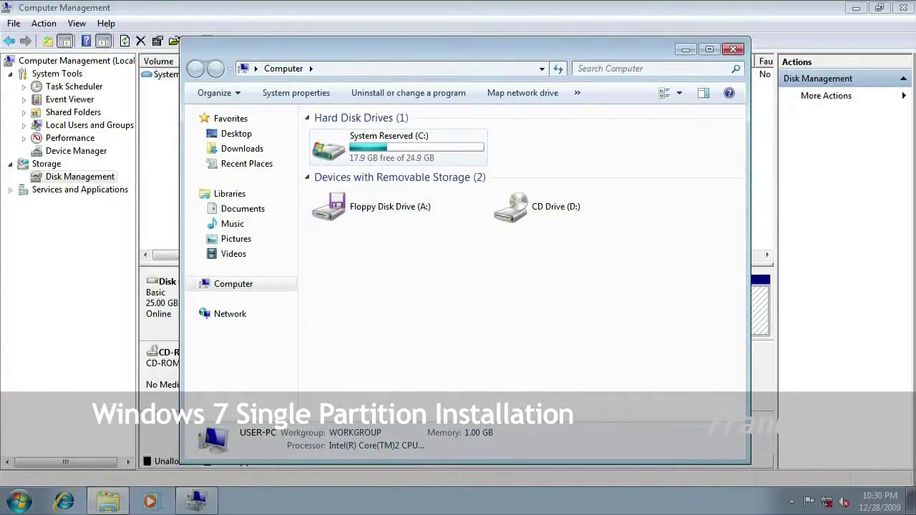
drag(458, 48, 447, 120)
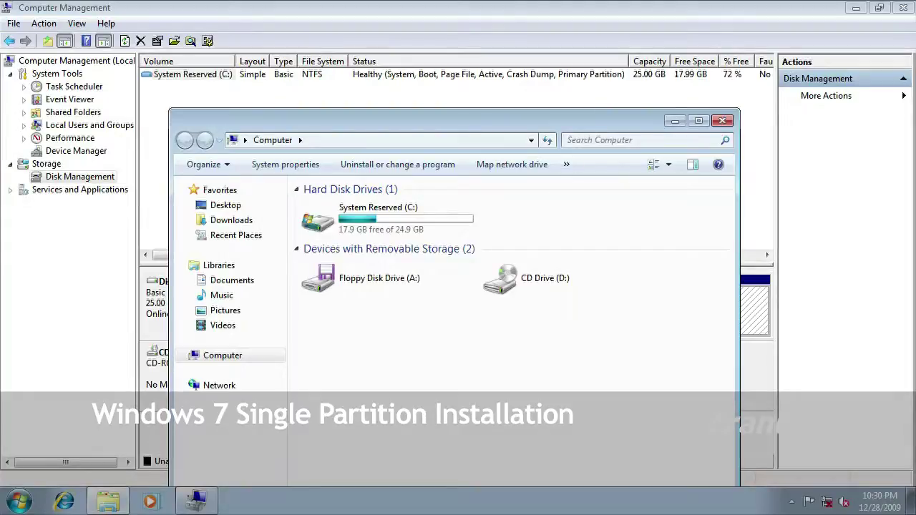
click(722, 120)
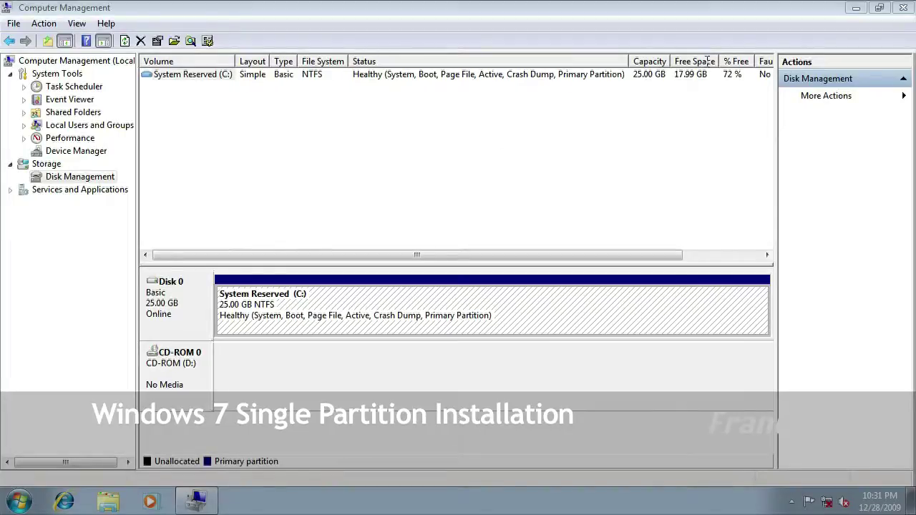
click(906, 7)
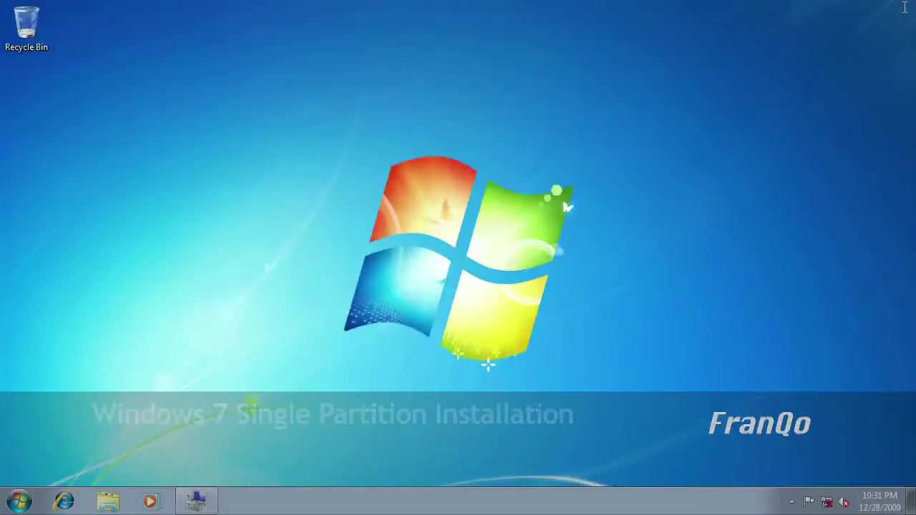